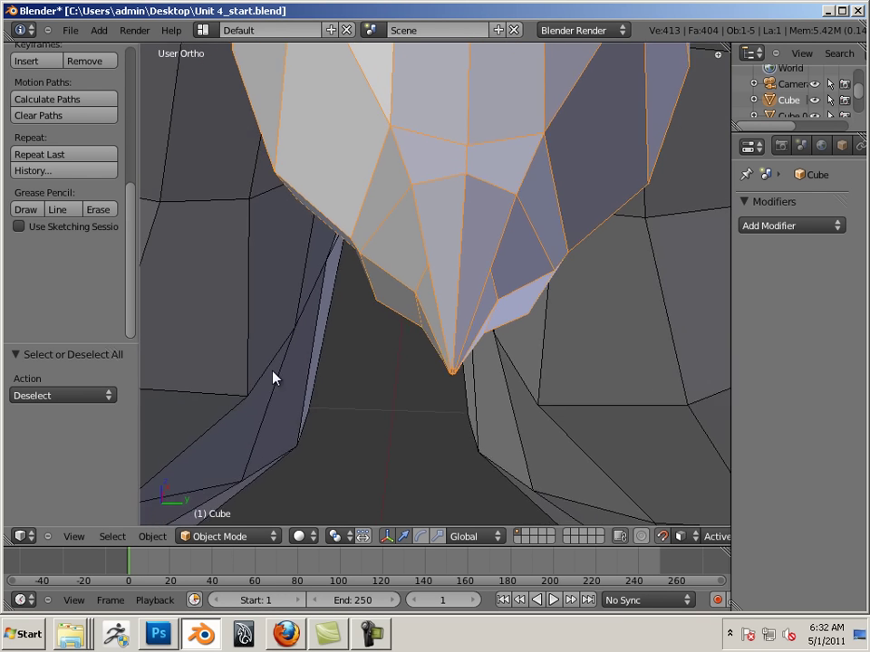
Step: Orbit and zoom around the low-poly Cube to bring its pointed tip into view
middle_drag(272, 375, 350, 380)
scroll(399, 426, up, 2)
scroll(399, 426, up, 5)
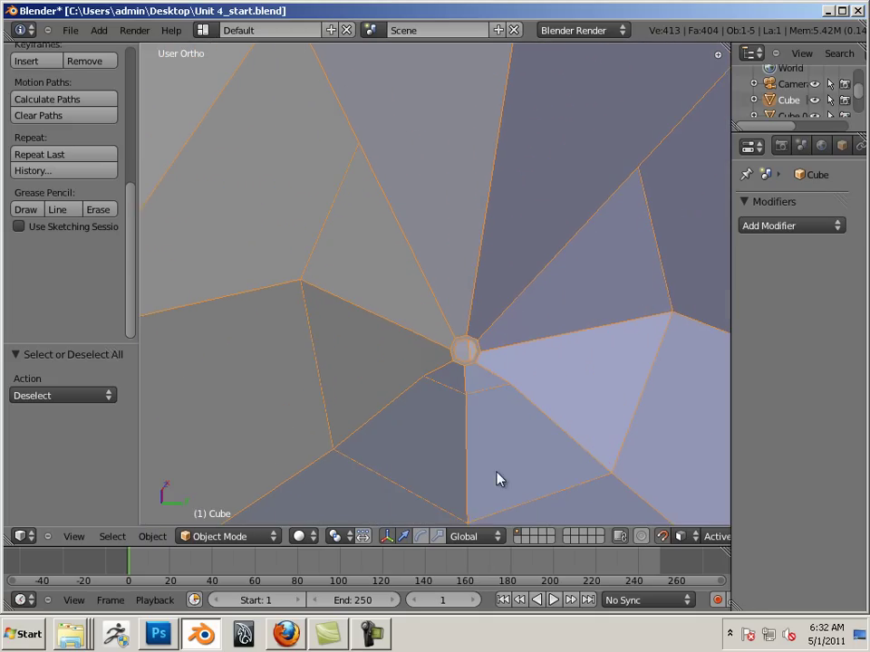
middle_drag(467, 356, 462, 516)
scroll(218, 404, down, 3)
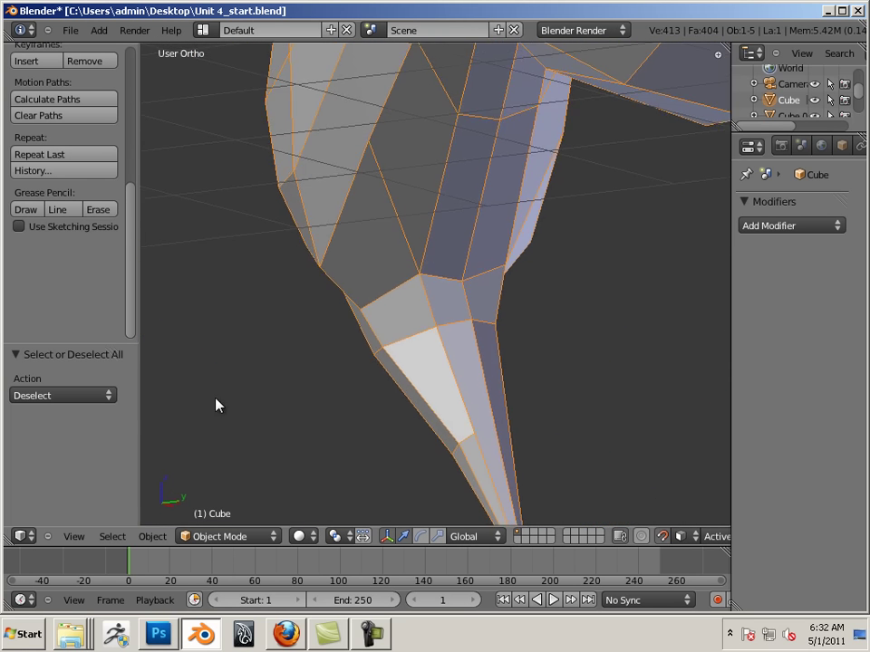
middle_drag(218, 404, 469, 464)
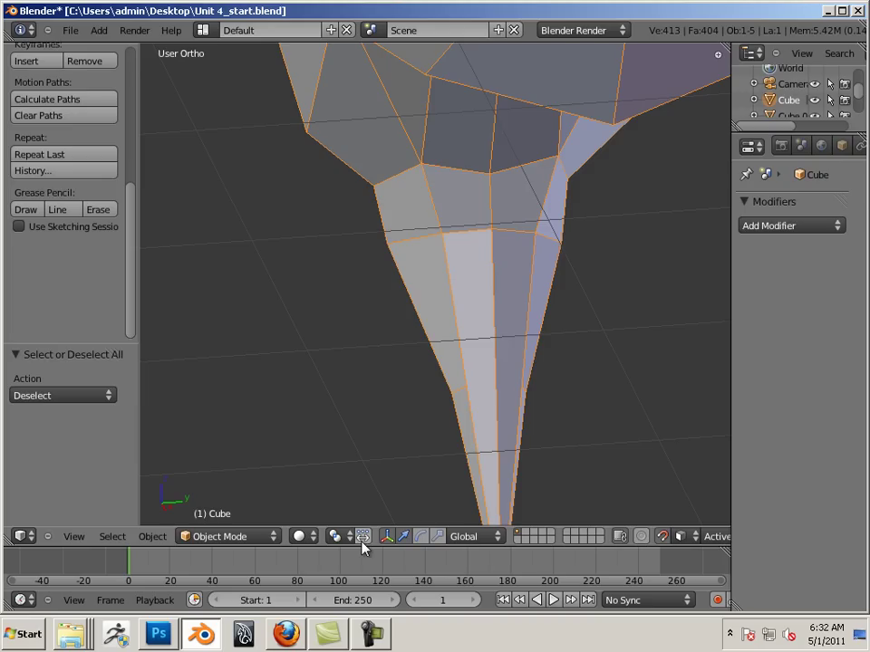
Step: Switch the Cube into Edit Mode with Face select mode
click(251, 538)
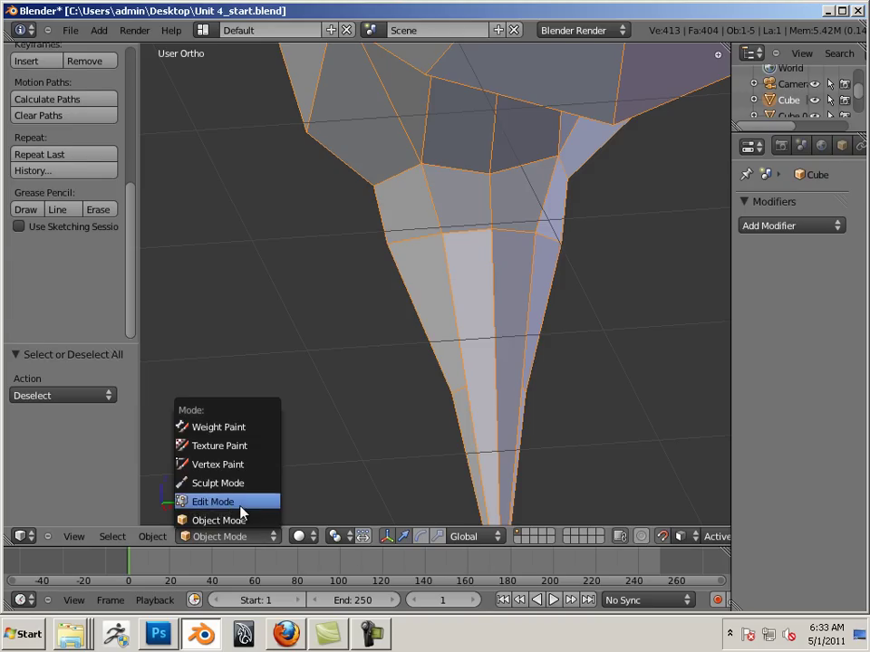
click(241, 503)
middle_drag(383, 486, 485, 376)
click(548, 537)
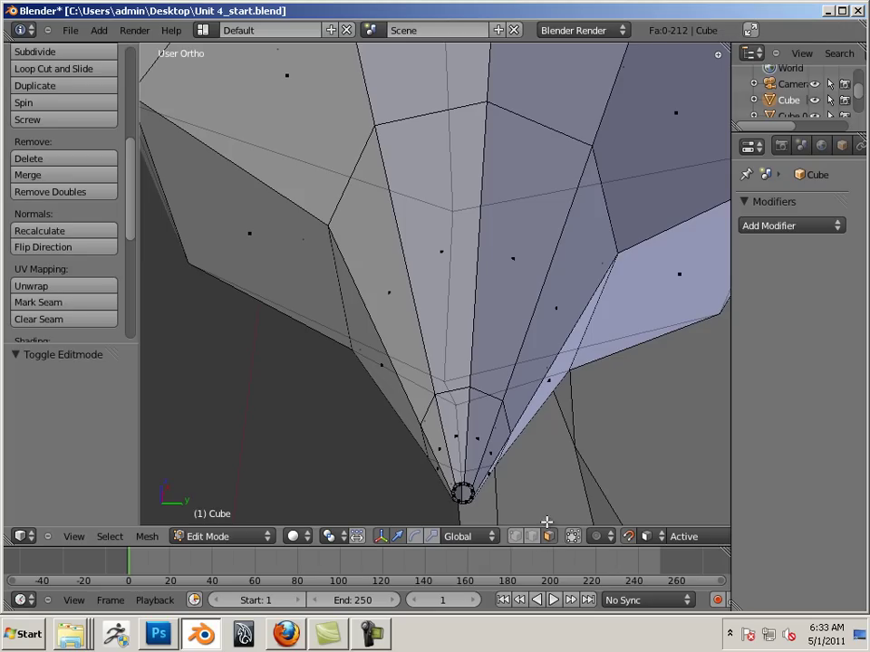
Step: Select two faces at the mesh tip, inspect them, then deselect all
right_click(456, 435)
shift+right_click(443, 252)
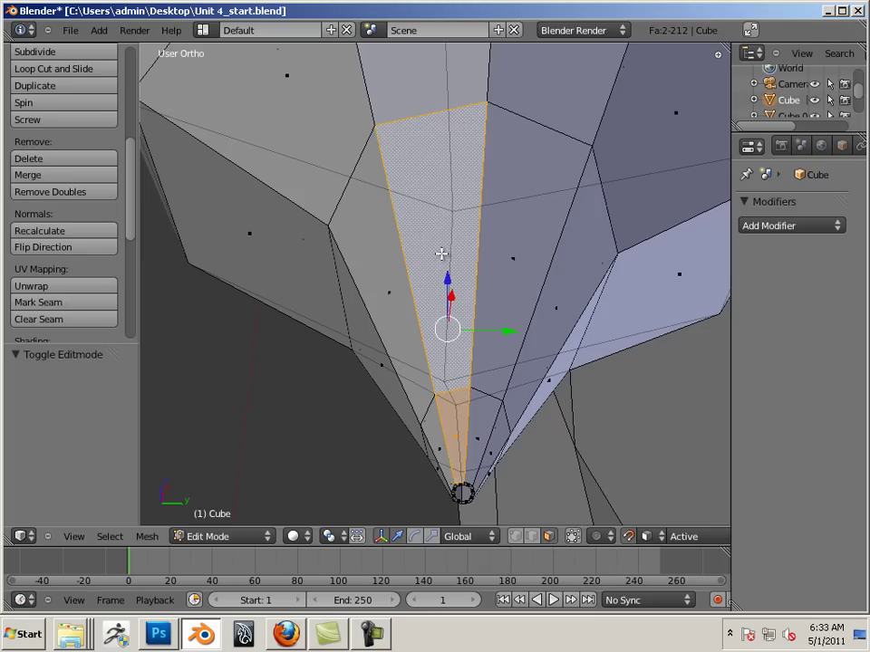
middle_drag(443, 253, 375, 207)
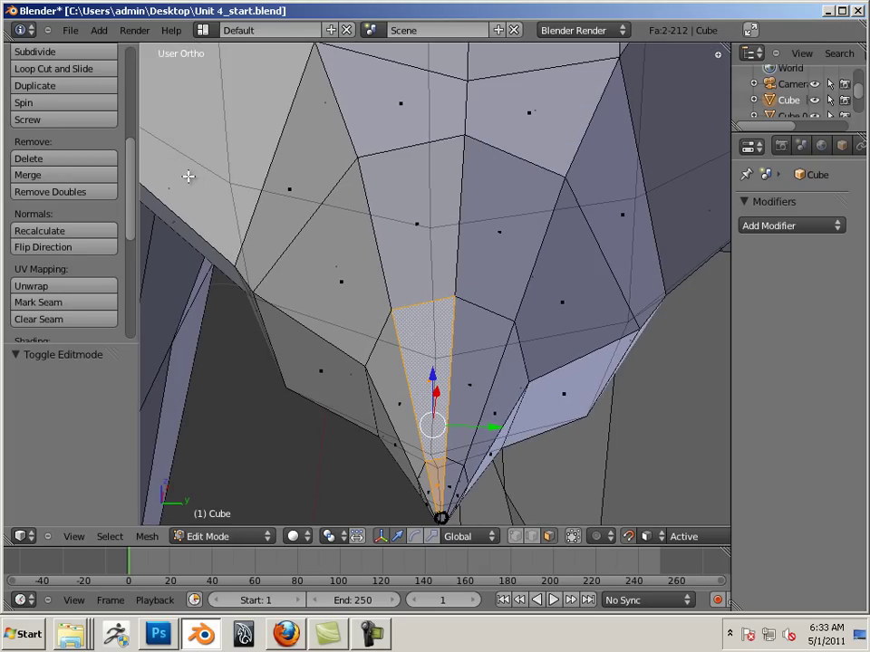
scroll(357, 339, down, 6)
middle_drag(86, 270, 401, 300)
key(a)
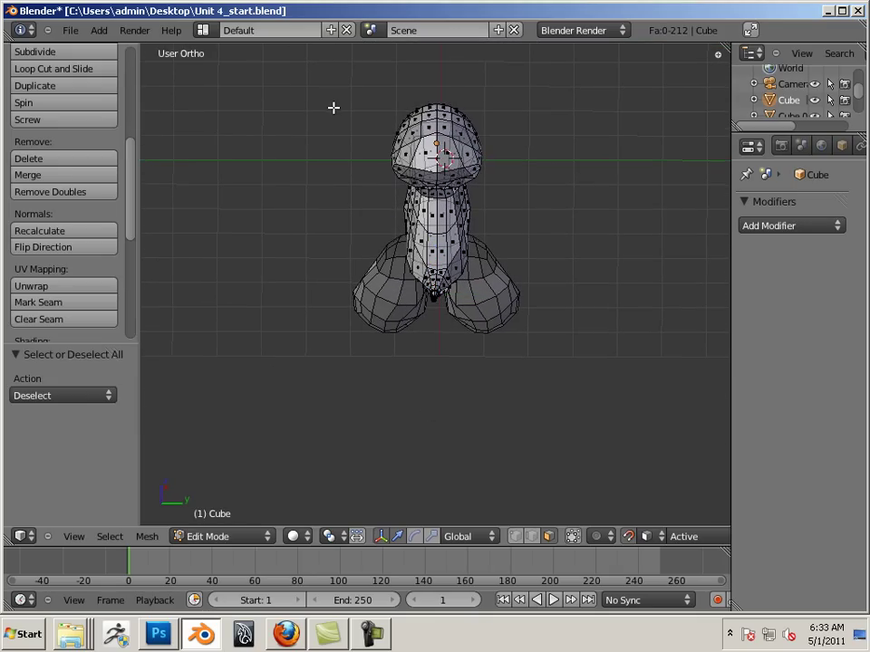
Step: Box-select the faces of the mesh's left half, then clear the selection
key(b)
drag(331, 91, 435, 353)
scroll(407, 383, up, 8)
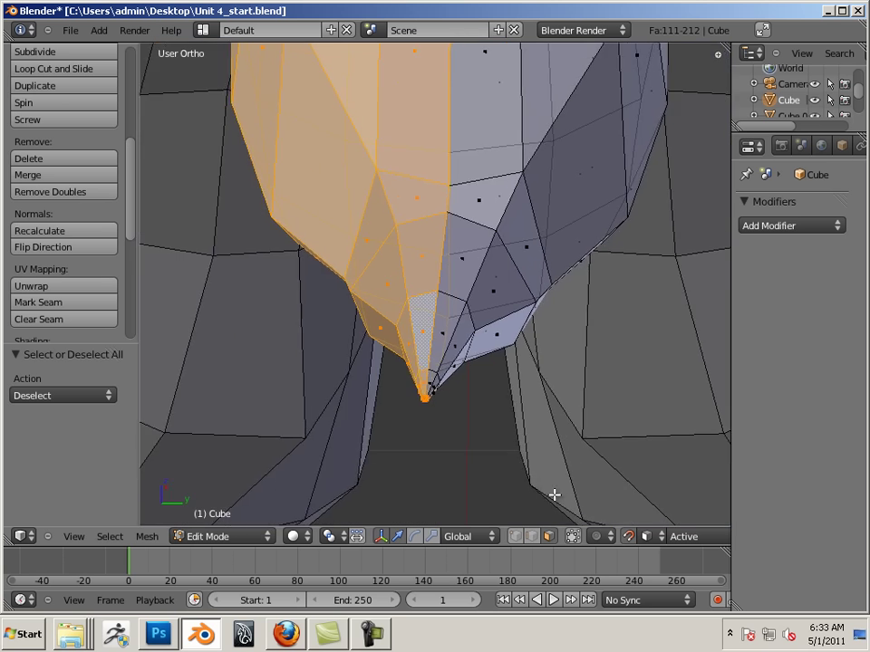
scroll(519, 397, up, 5)
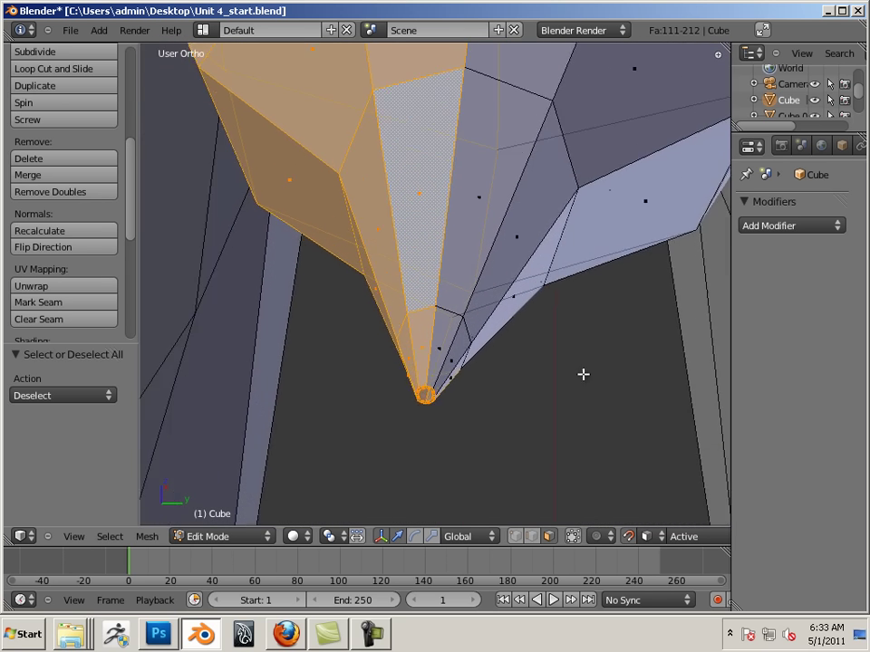
middle_drag(549, 411, 546, 339)
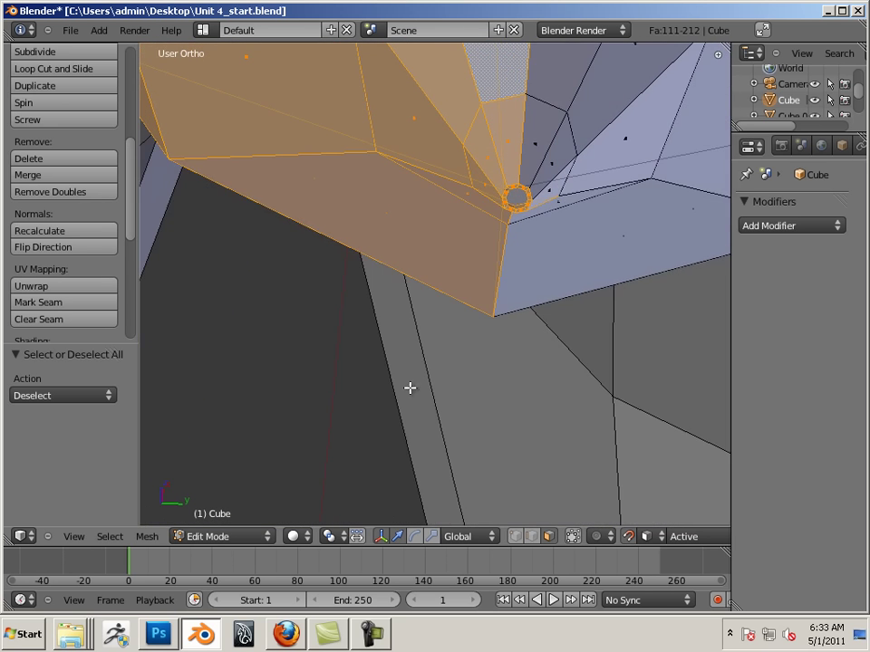
key(a)
middle_drag(354, 368, 523, 545)
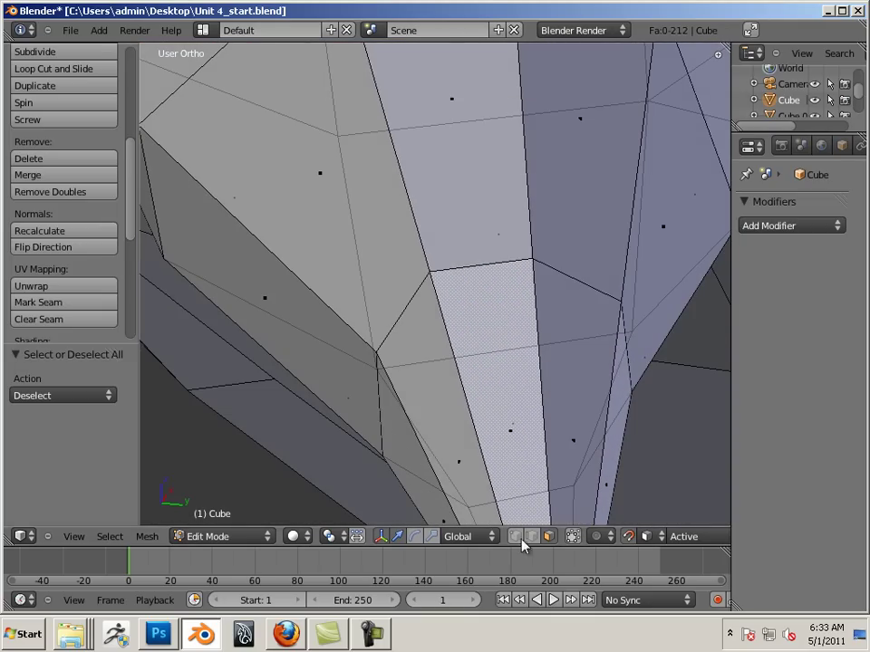
Step: Loop-select the 34-face centre strip and orbit to confirm it runs from head top to tip
scroll(563, 307, down, 4)
scroll(459, 284, up, 2)
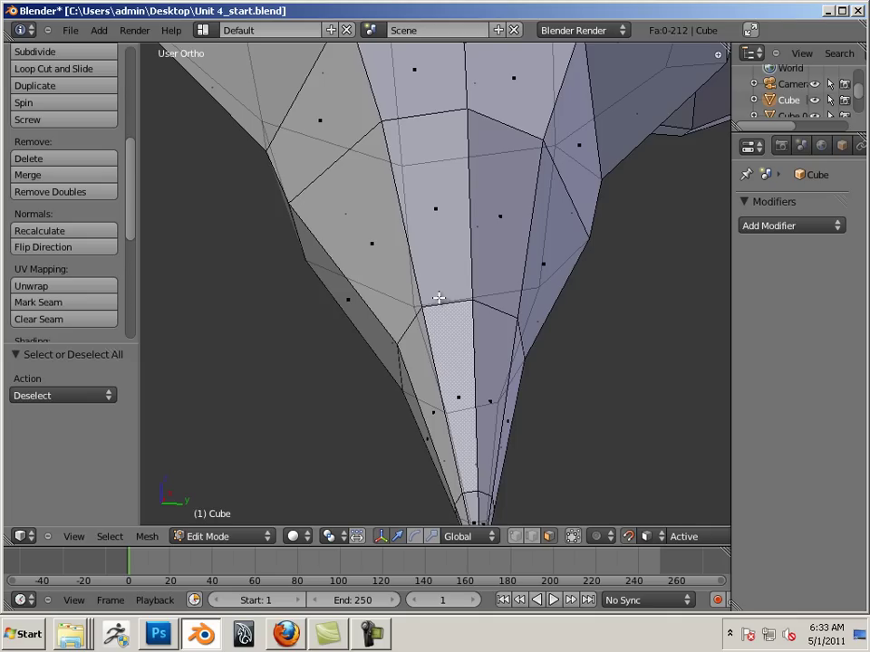
alt+right_click(442, 301)
key(a)
alt+right_click(411, 118)
scroll(388, 145, down, 3)
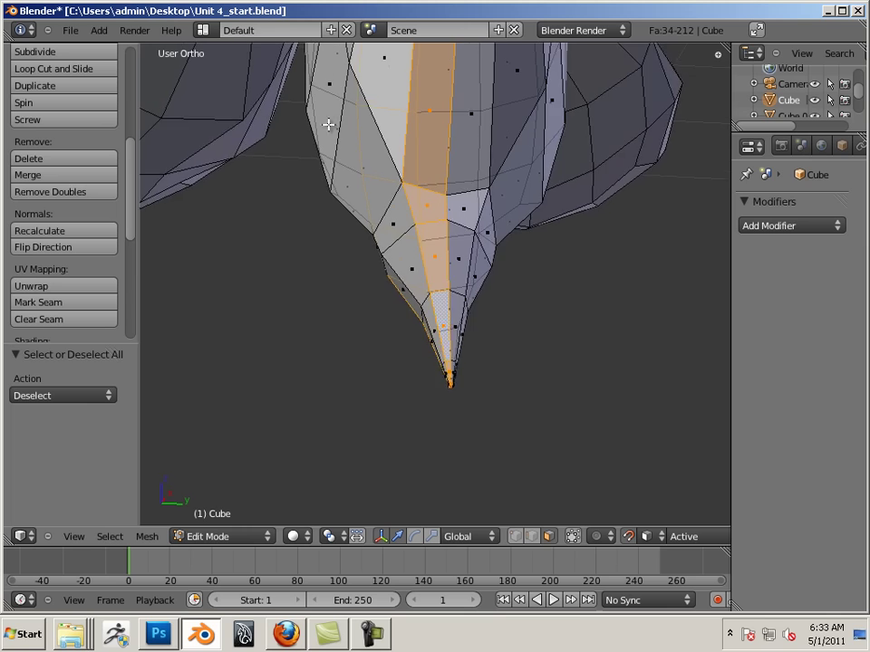
middle_drag(328, 124, 398, 422)
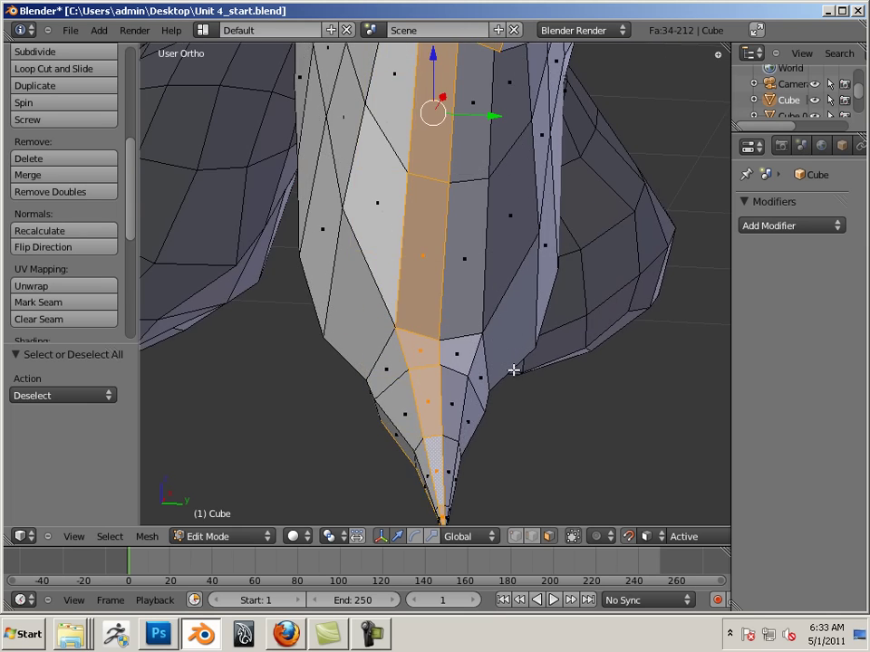
middle_drag(515, 367, 450, 358)
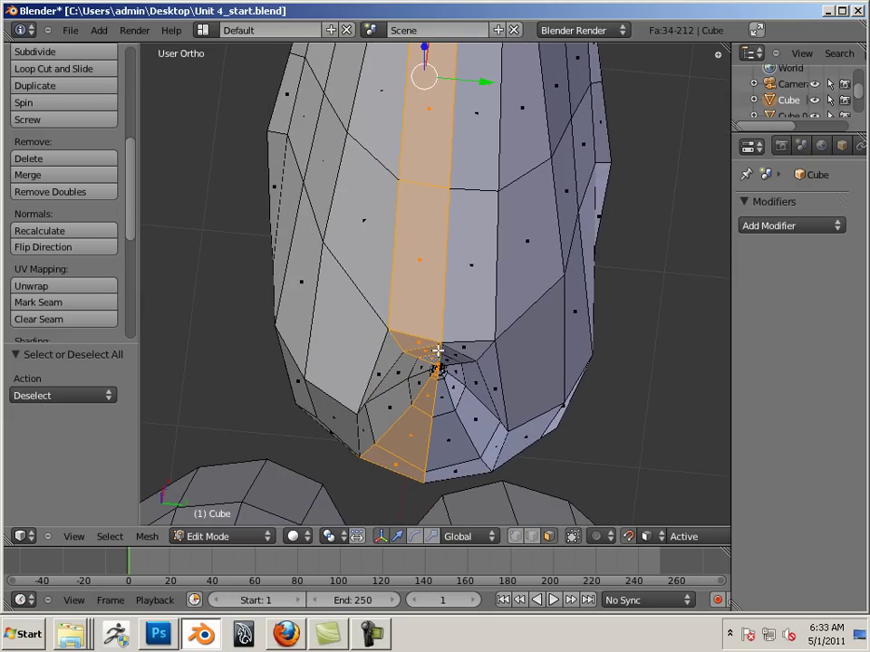
middle_drag(459, 257, 432, 290)
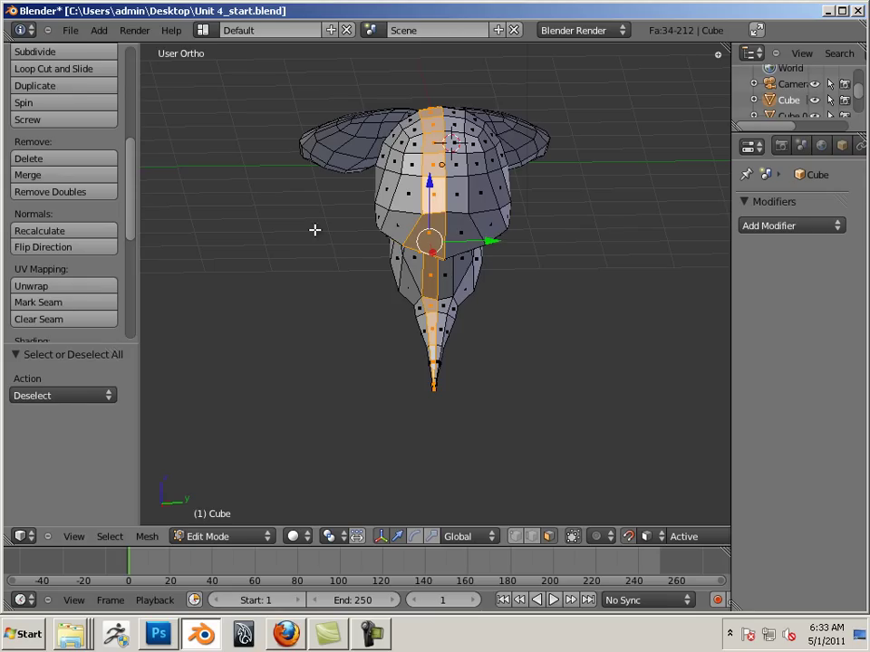
middle_drag(344, 247, 422, 146)
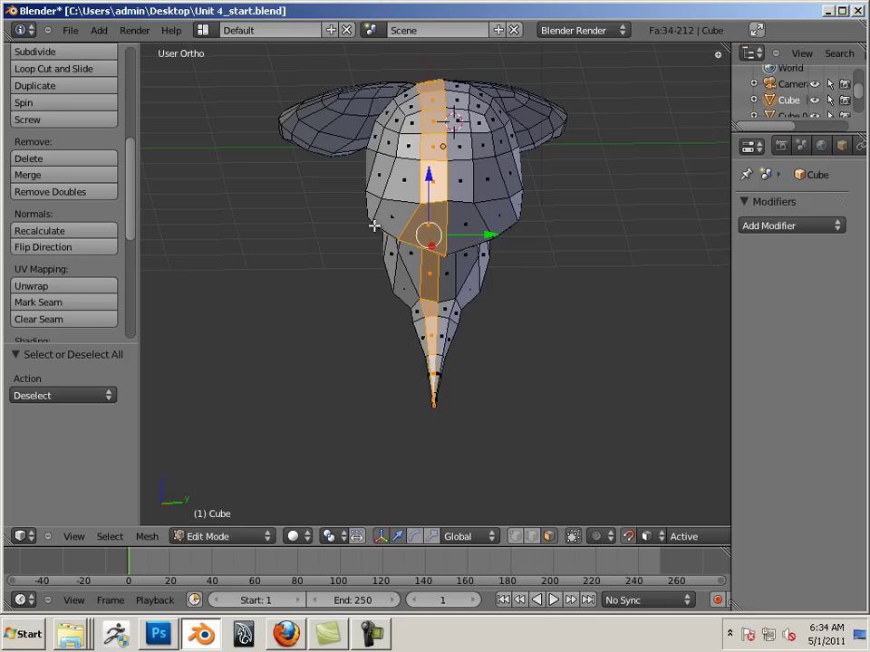
Step: Delete the selected centre strip of faces
key(x)
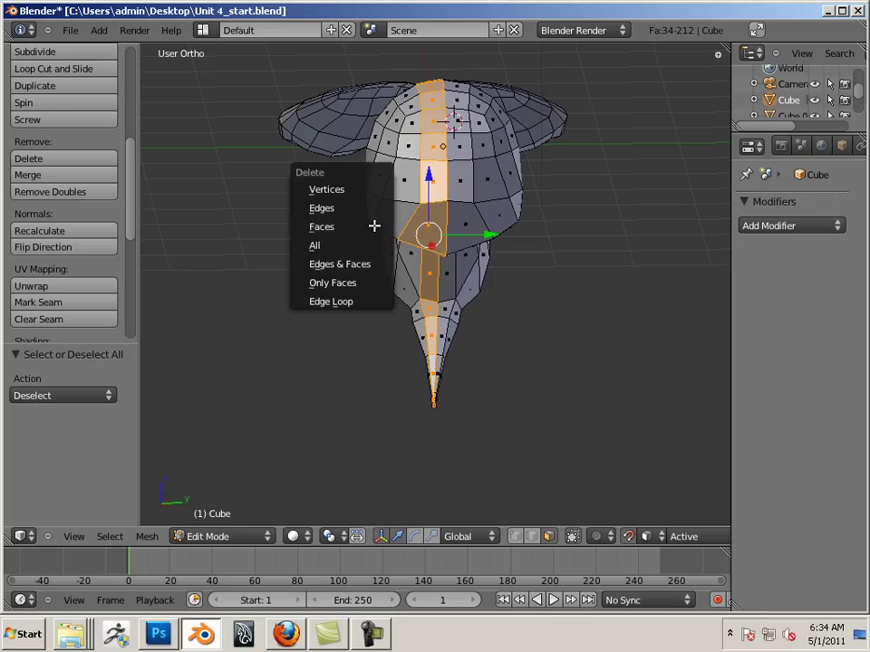
click(375, 226)
scroll(393, 248, up, 5)
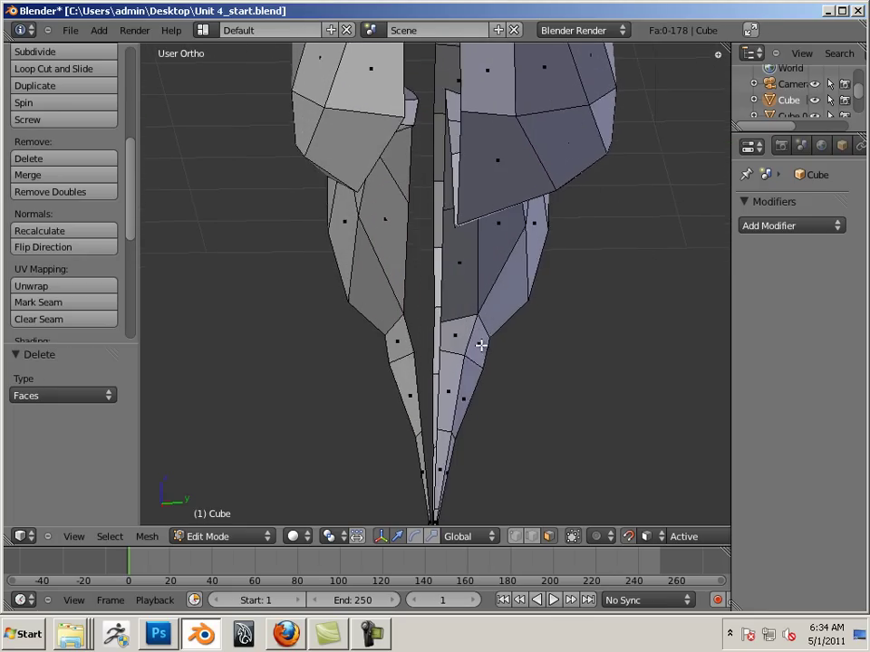
scroll(383, 346, down, 4)
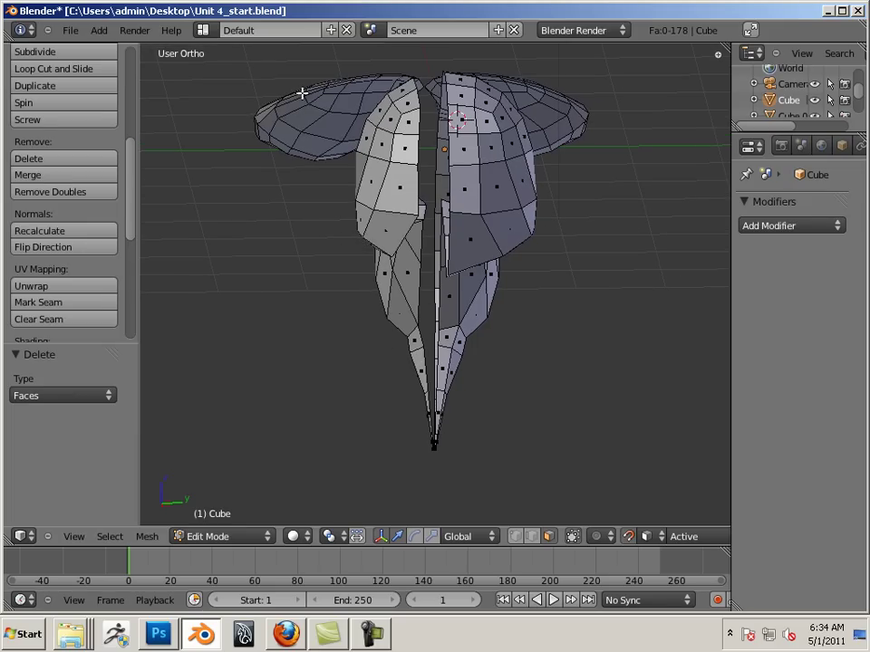
Step: Disable Limit Selection to Visible, box-select the entire left half and delete its faces
drag(304, 94, 428, 404)
middle_drag(416, 390, 381, 381)
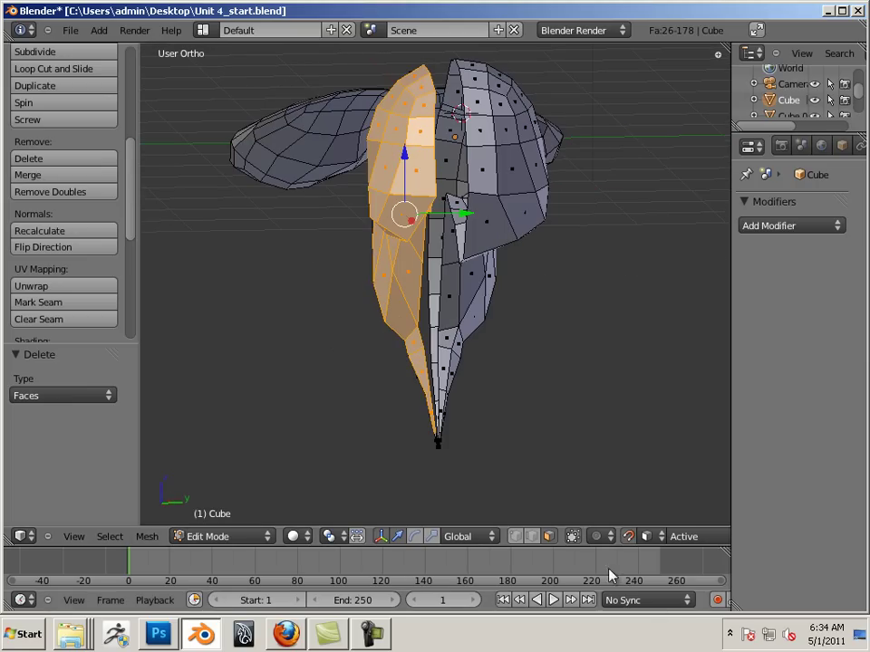
click(575, 537)
middle_drag(589, 435, 602, 386)
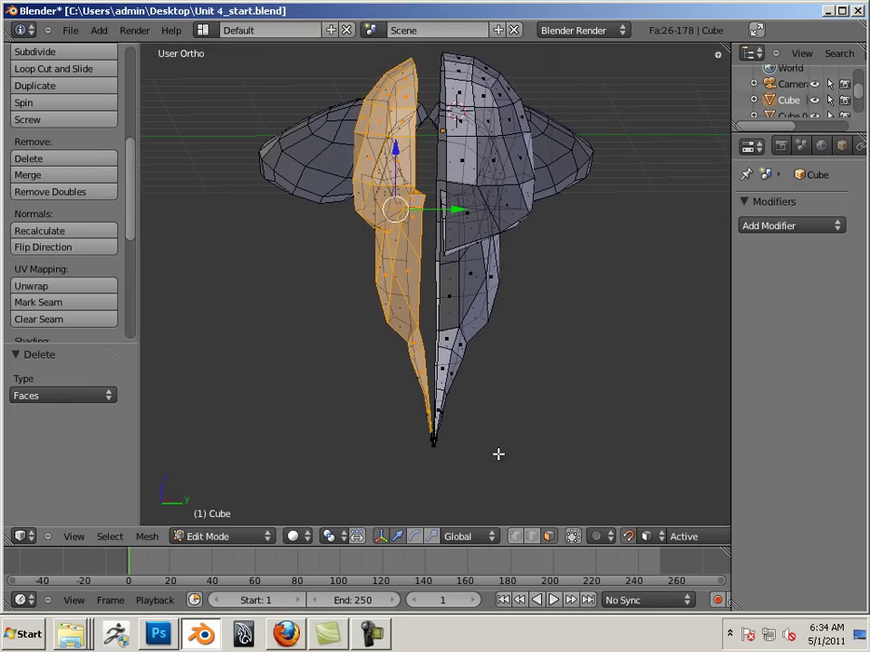
key(a)
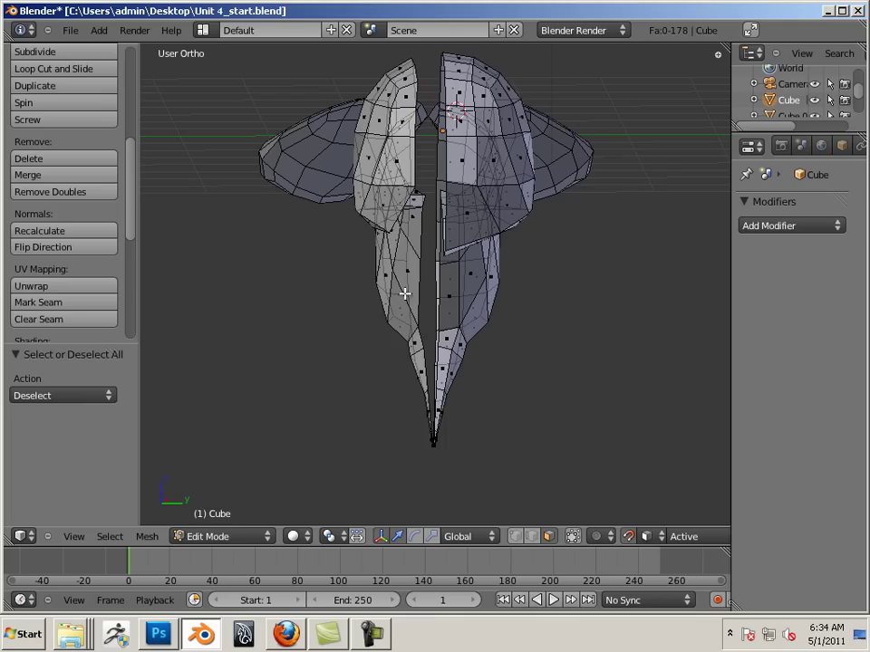
drag(328, 56, 421, 439)
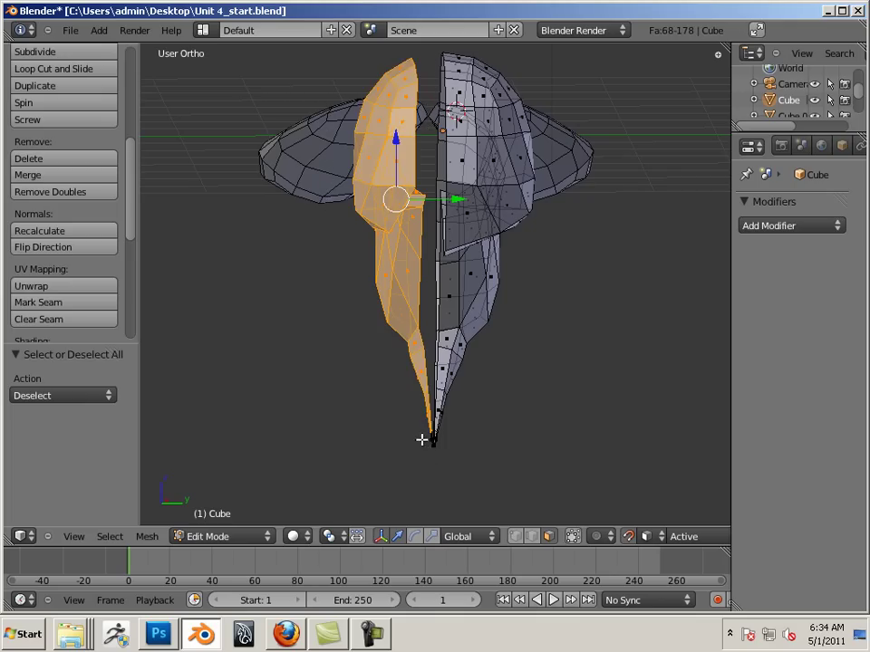
scroll(404, 318, up, 5)
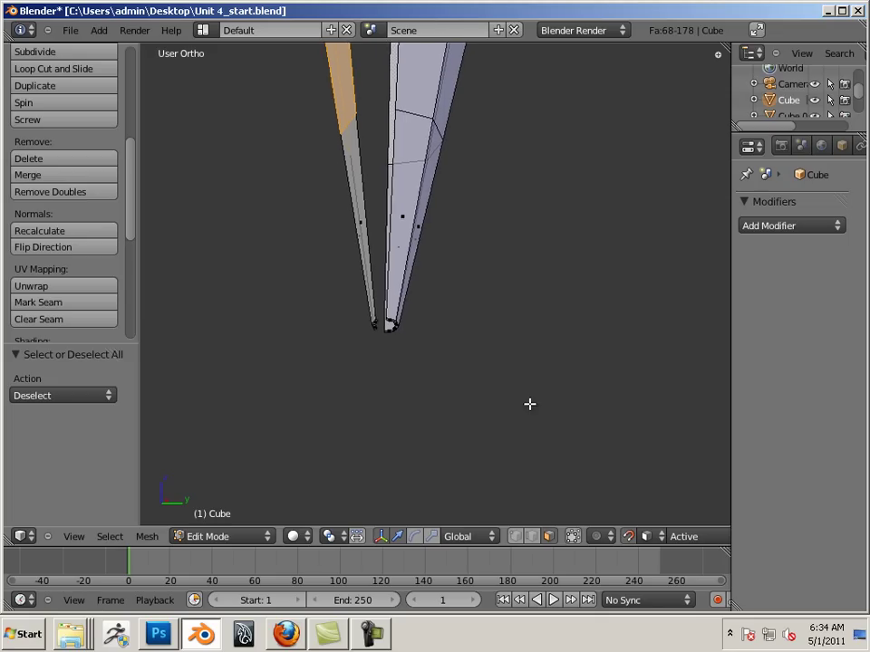
key(x)
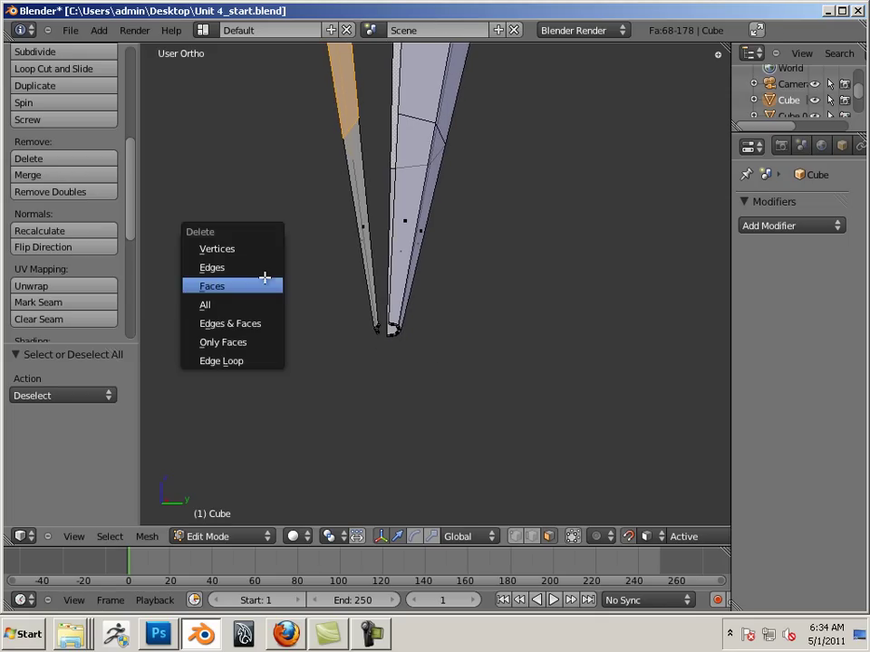
click(265, 285)
Step: Delete the leftover sliver face and the two tiny tip faces, leaving 106 faces
key(b)
drag(309, 185, 374, 291)
key(x)
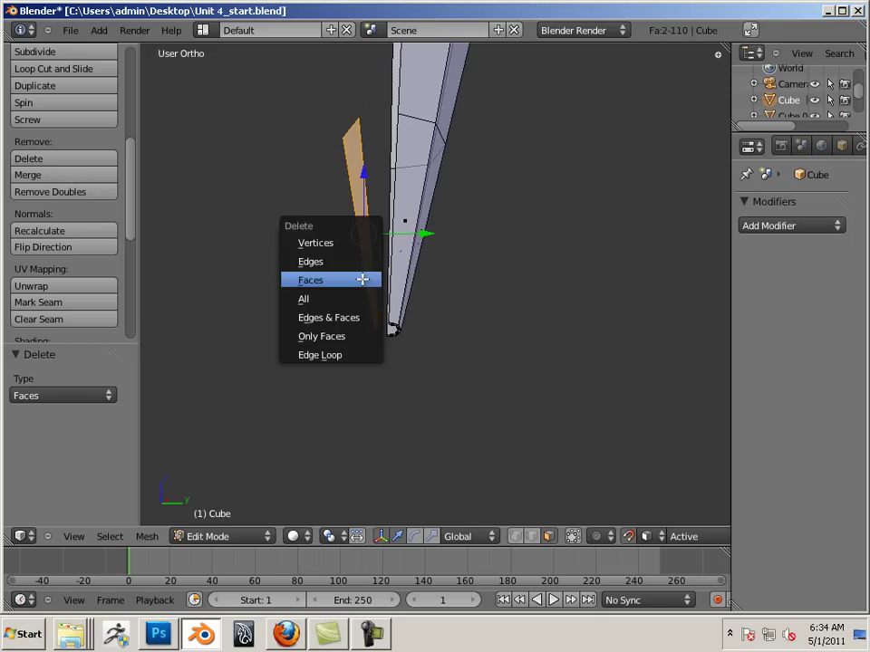
click(363, 280)
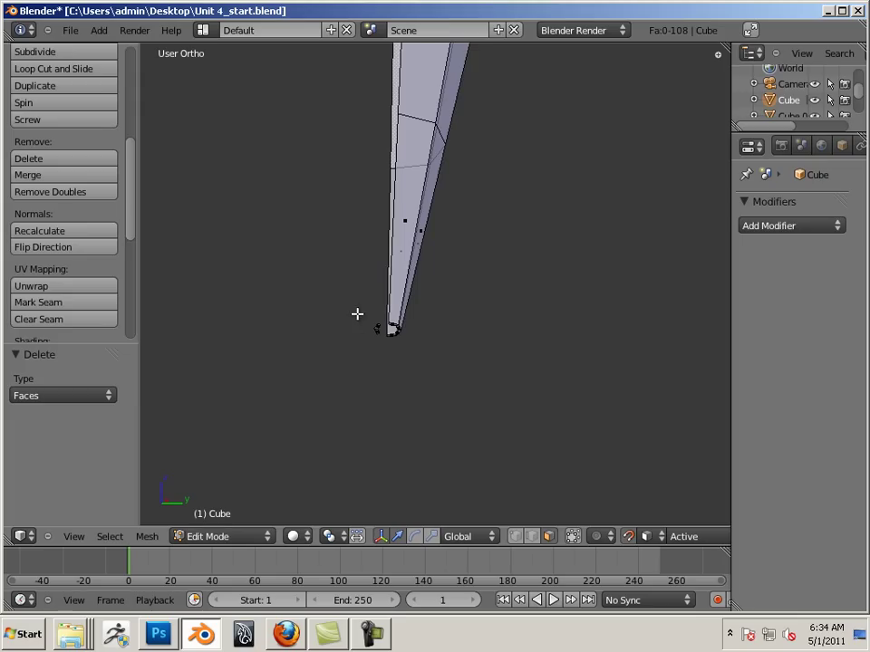
key(b)
drag(357, 313, 383, 353)
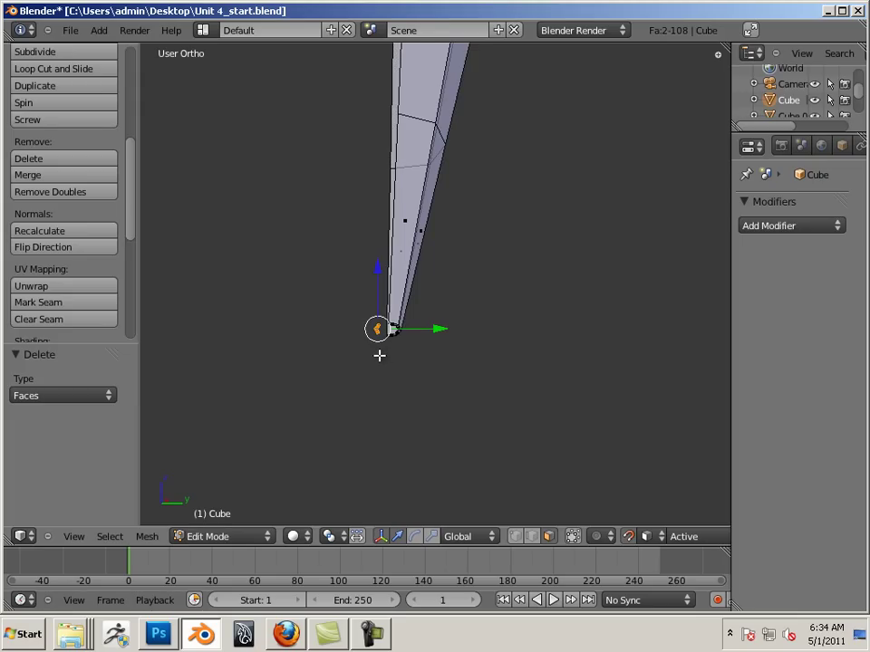
key(x)
click(380, 355)
middle_drag(462, 321, 335, 334)
key(KP_7)
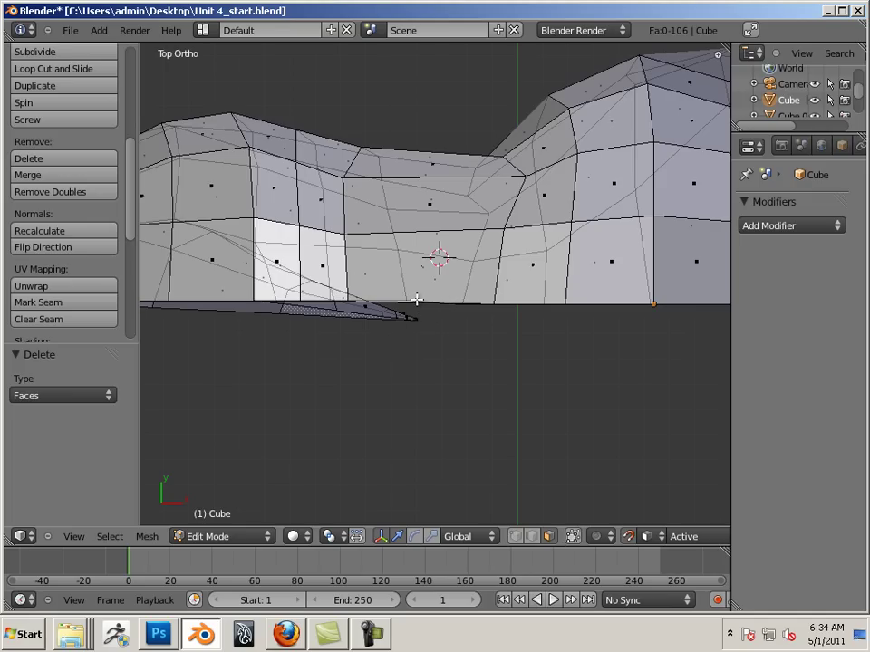
Step: Loop-select the 34-edge open border along the cut side in Edge select mode
shift+middle_drag(404, 338, 351, 456)
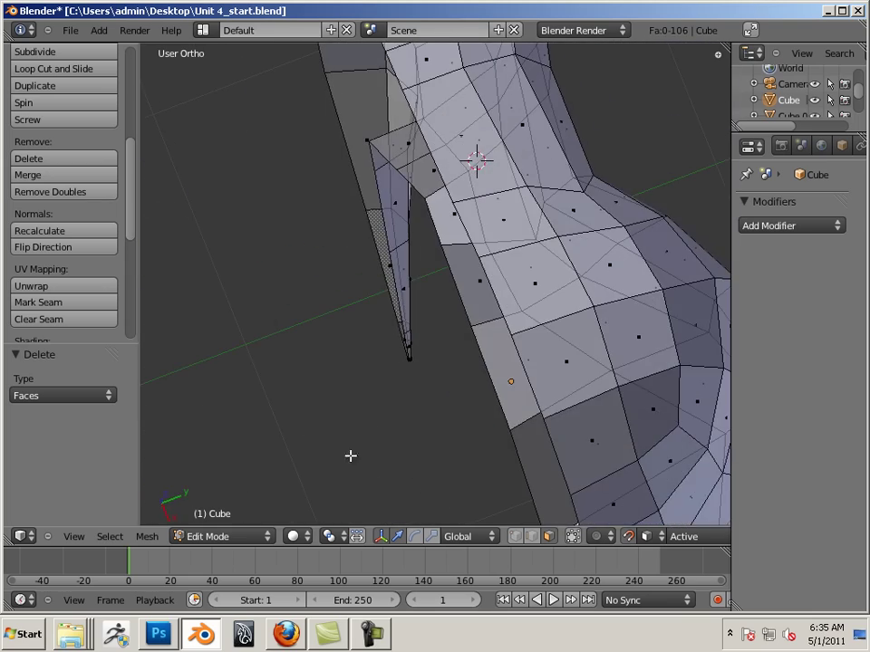
click(534, 538)
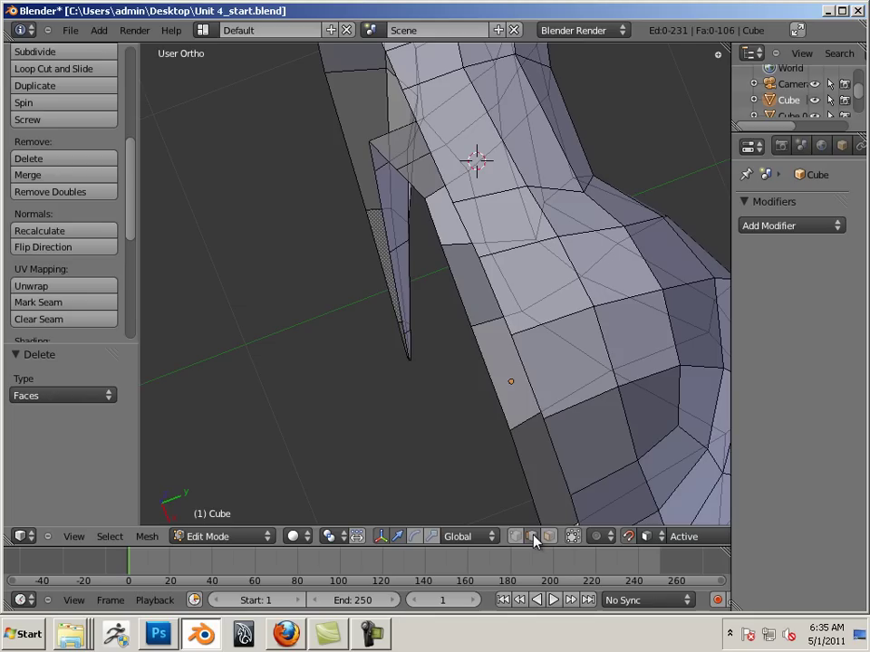
right_click(531, 374)
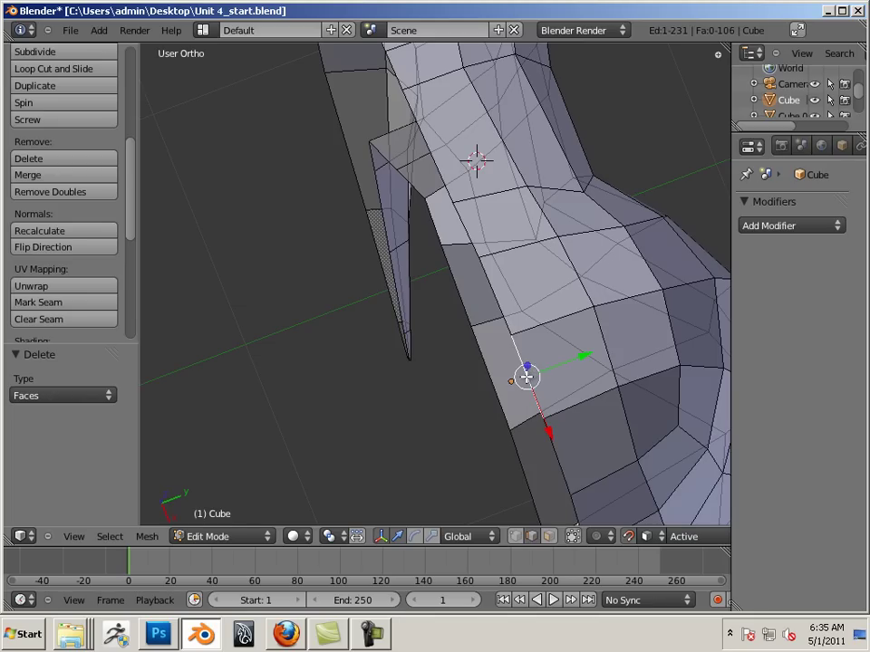
alt+right_click(522, 378)
mouse_move(544, 382)
middle_down()
mouse_move(515, 376)
mouse_move(560, 391)
middle_up()
Step: From top view, squash the border loop flat along Y with the scale handles
key(KP_7)
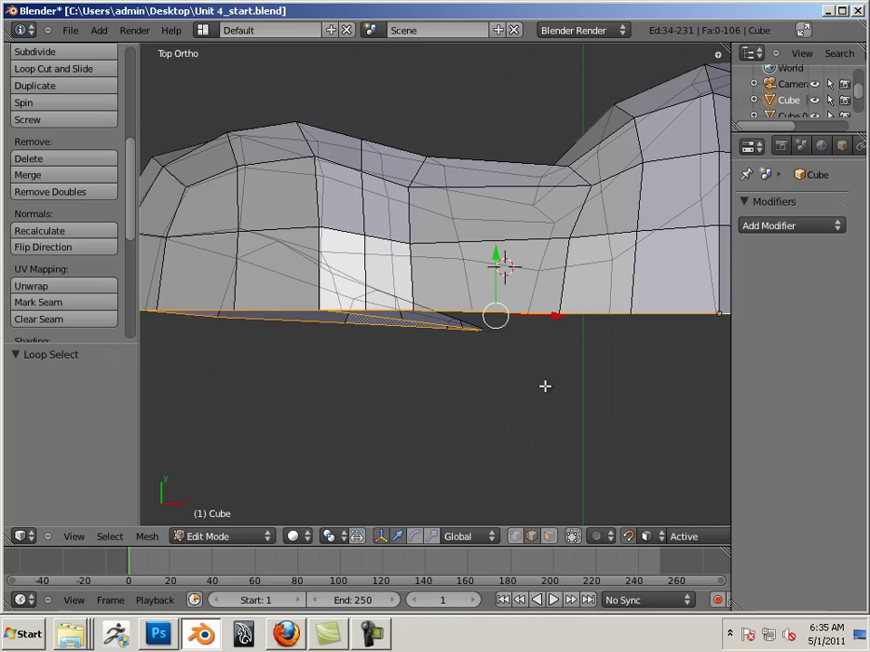
click(431, 535)
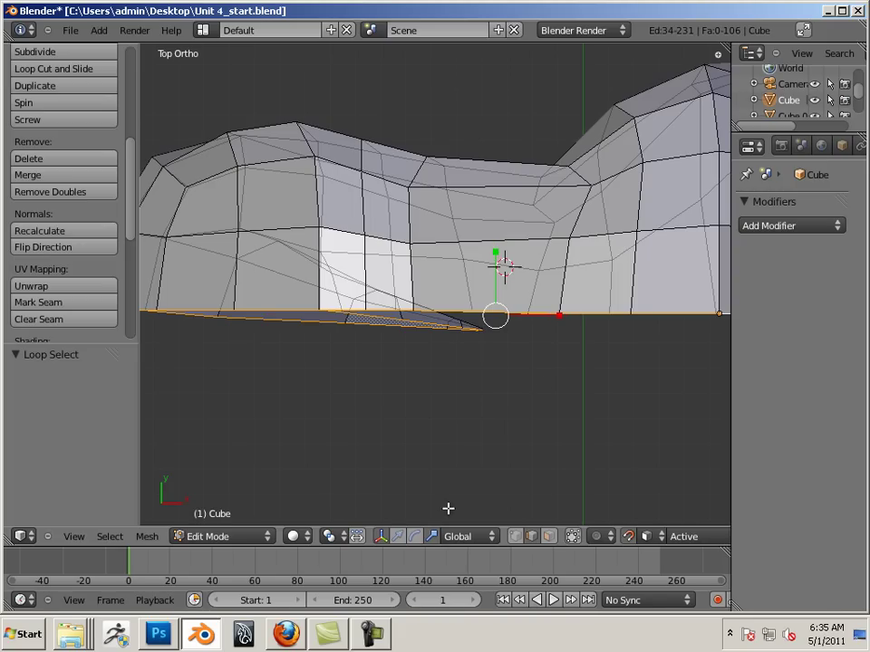
drag(496, 253, 484, 317)
key(ctrl+z)
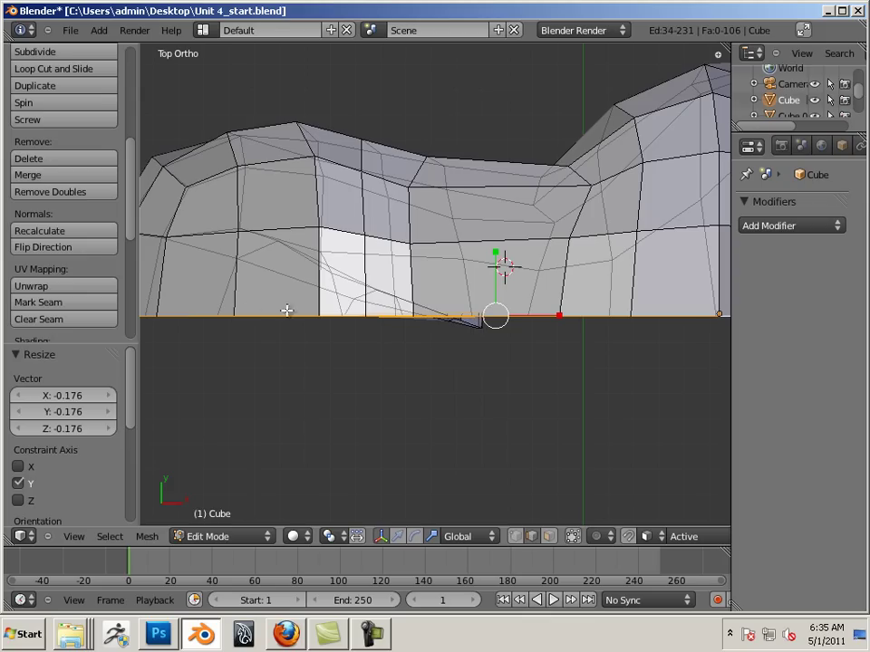
middle_drag(530, 365, 355, 325)
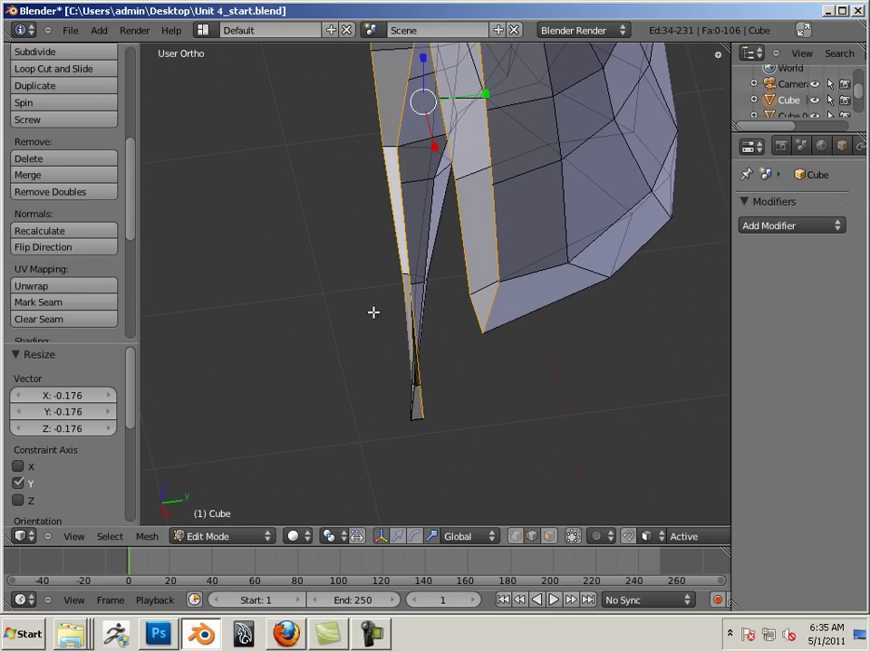
Step: Move the flattened border loop -0.079 along Y
drag(483, 95, 468, 96)
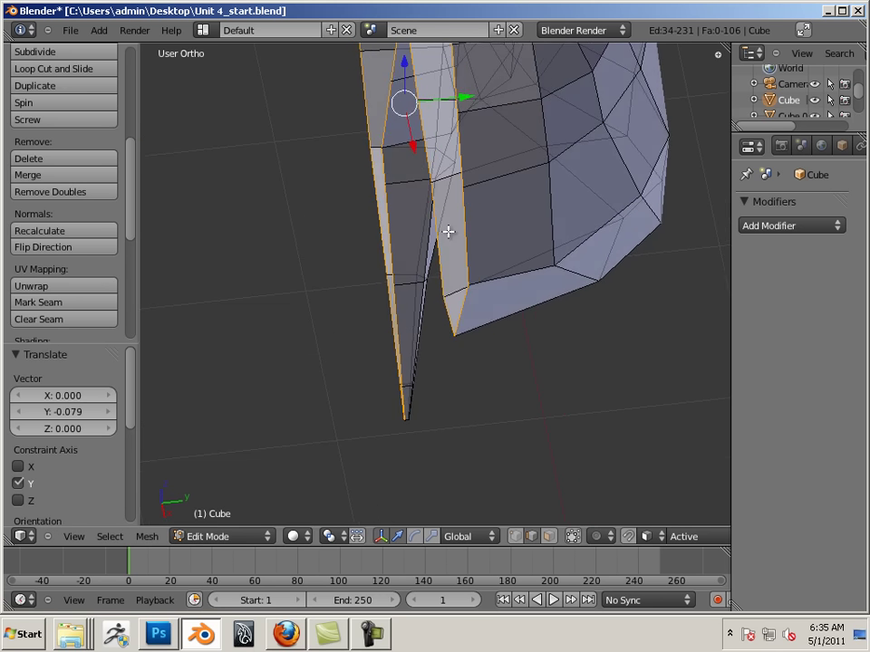
middle_drag(448, 231, 478, 293)
scroll(477, 293, up, 6)
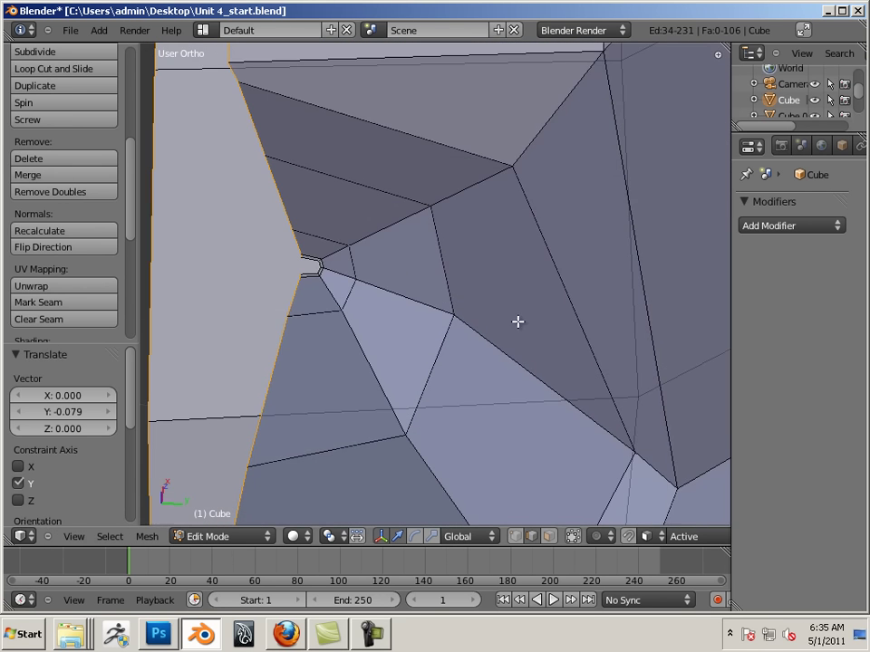
middle_drag(518, 322, 293, 337)
Step: In top view, place the 3D cursor on the flattened cut edge
key(KP_7)
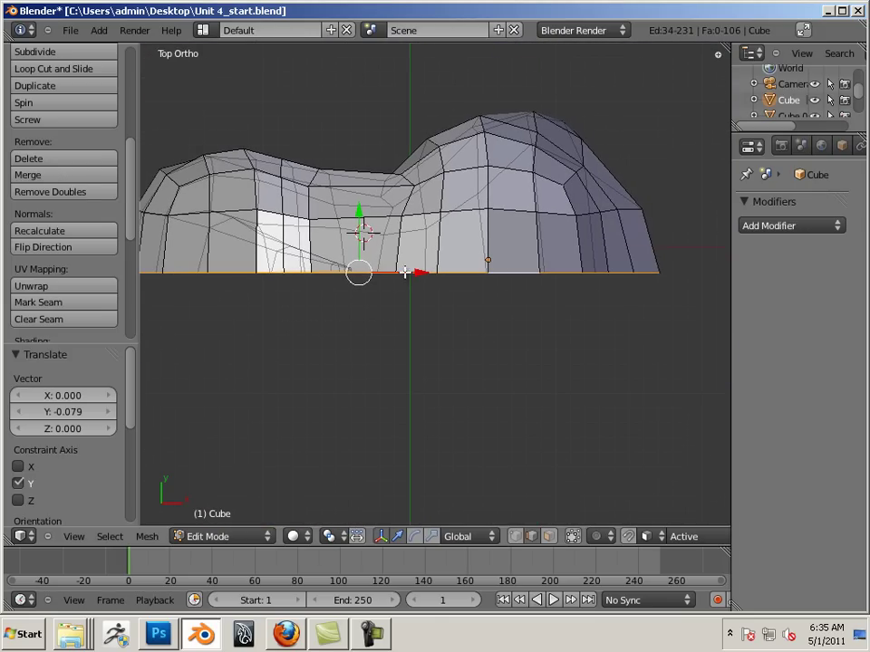
scroll(436, 323, up, 4)
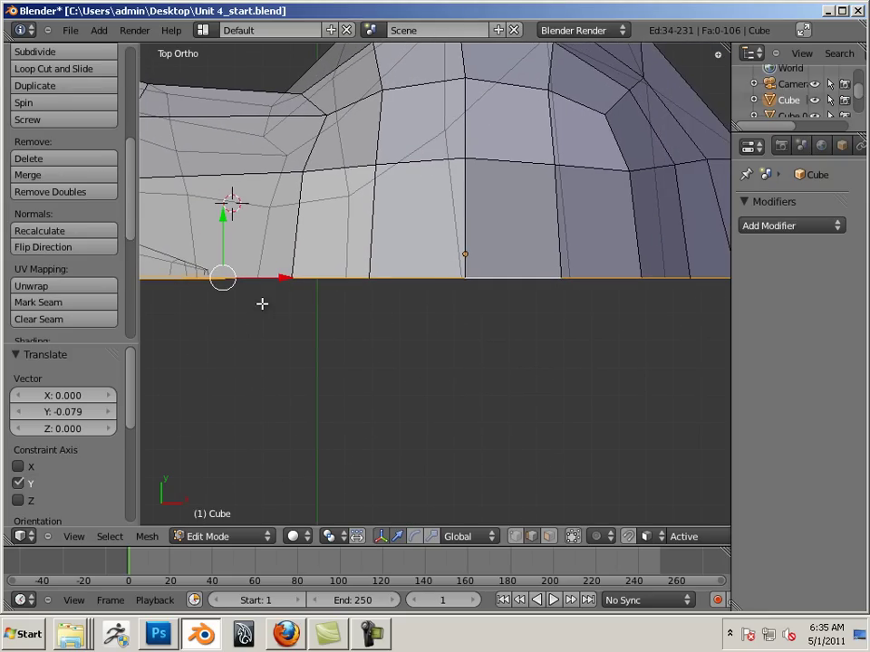
shift+middle_drag(261, 303, 394, 296)
scroll(435, 297, up, 3)
click(414, 260)
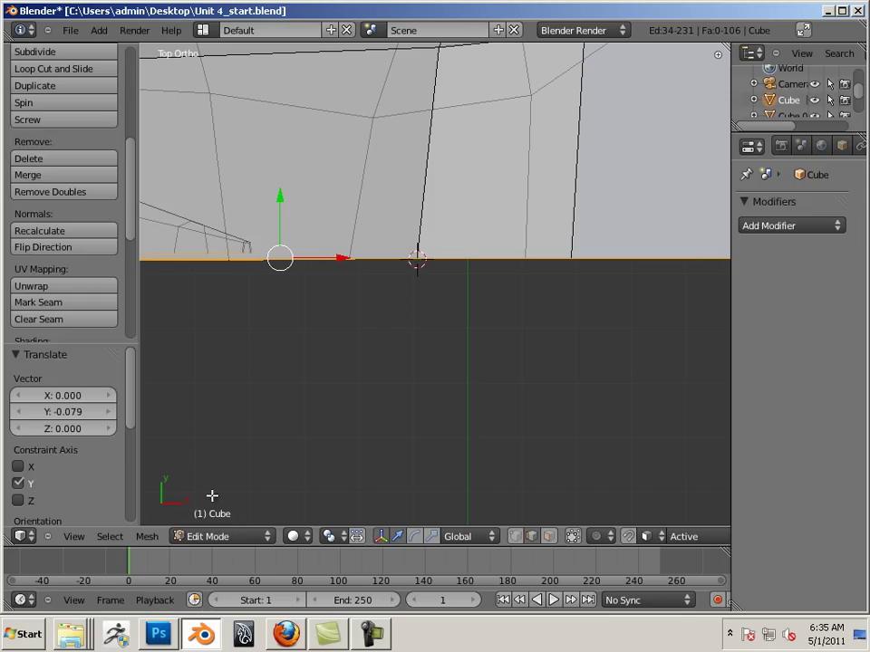
Step: Try setting the origin to the 3D cursor from Edit Mode's transform options
click(152, 536)
mouse_move(180, 489)
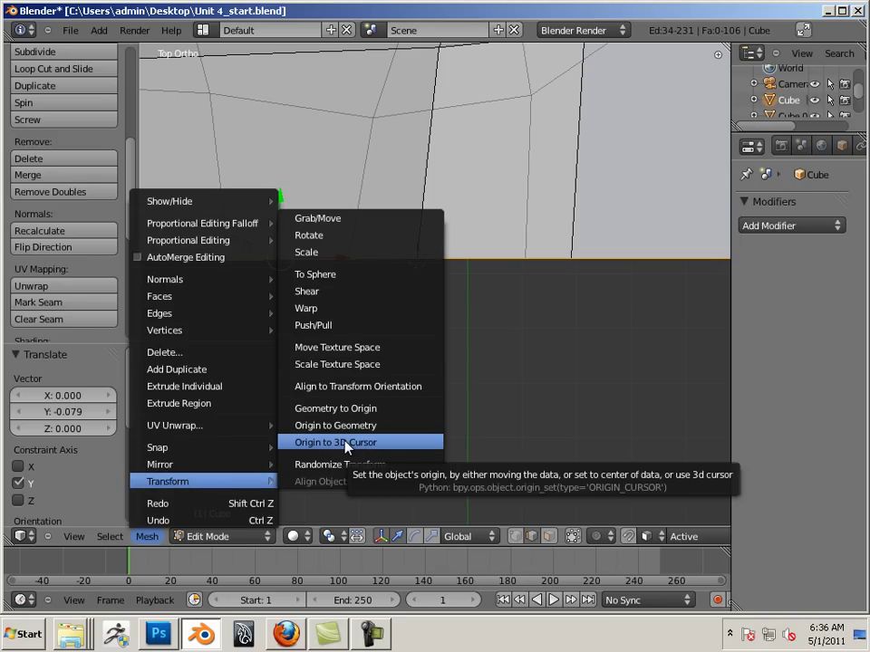
click(344, 447)
middle_drag(420, 355, 337, 313)
key(KP_7)
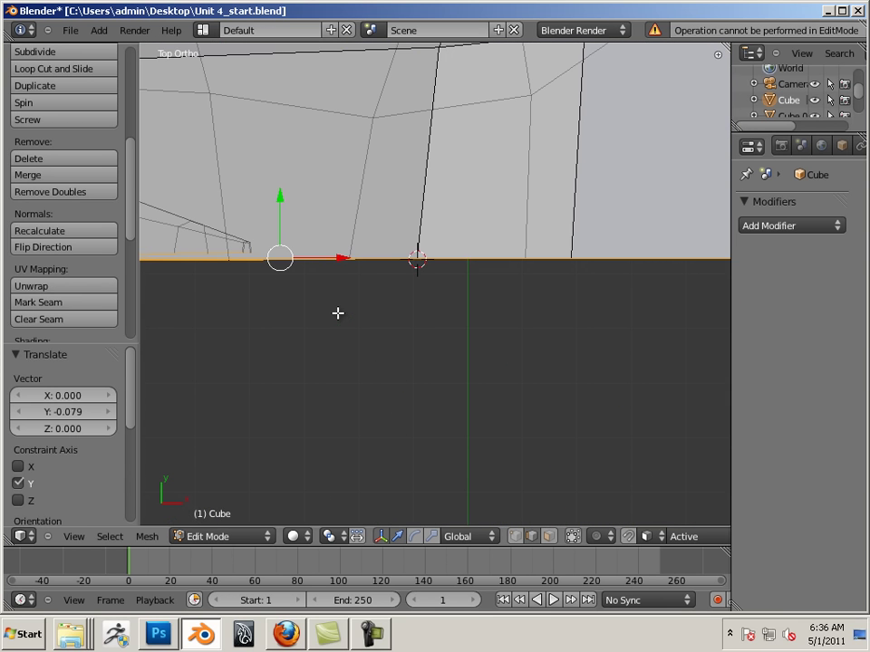
click(147, 537)
mouse_move(175, 485)
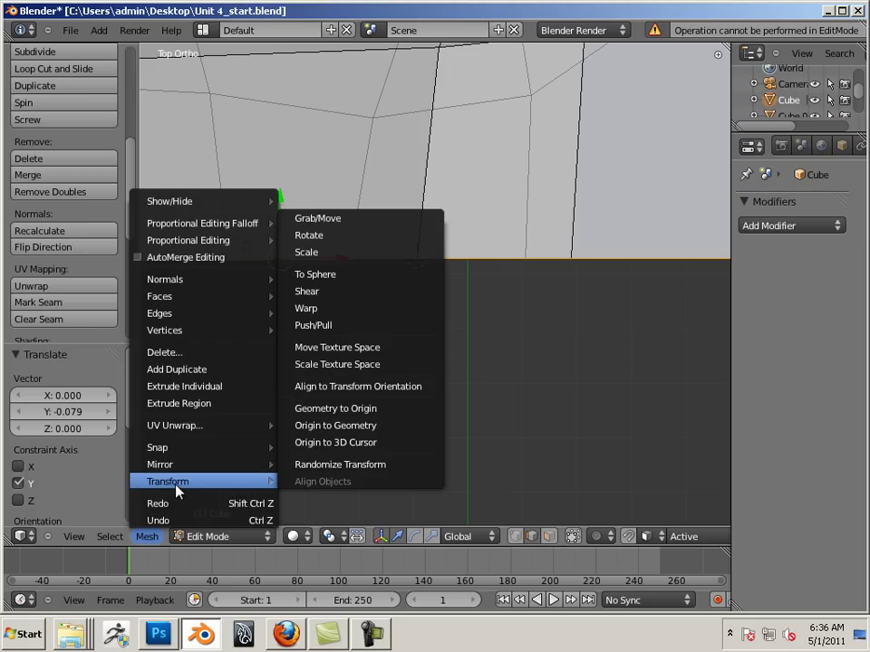
click(322, 442)
Step: Deselect all, return to Object Mode, and move the Cube's origin to the 3D cursor
key(a)
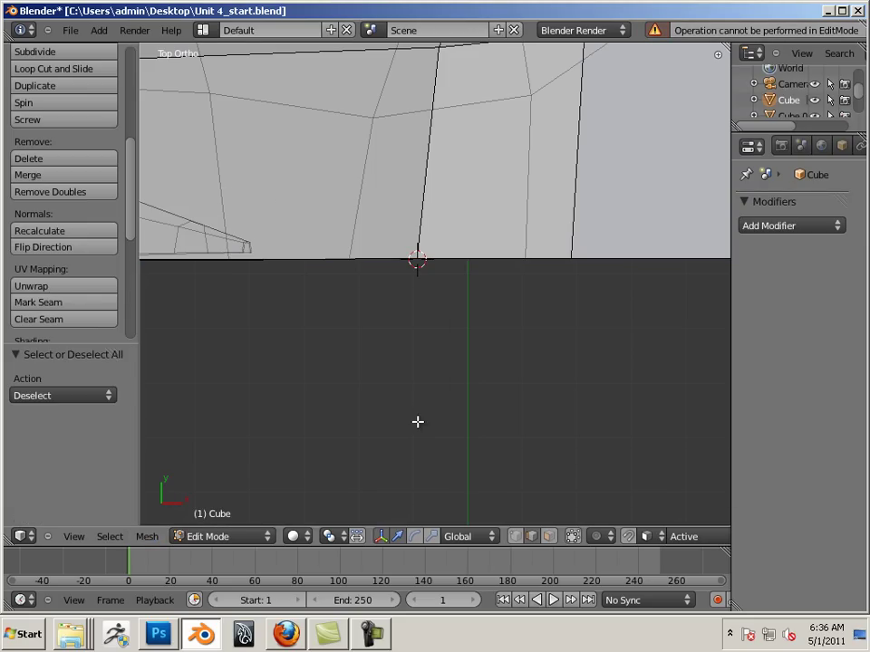
click(248, 539)
click(243, 521)
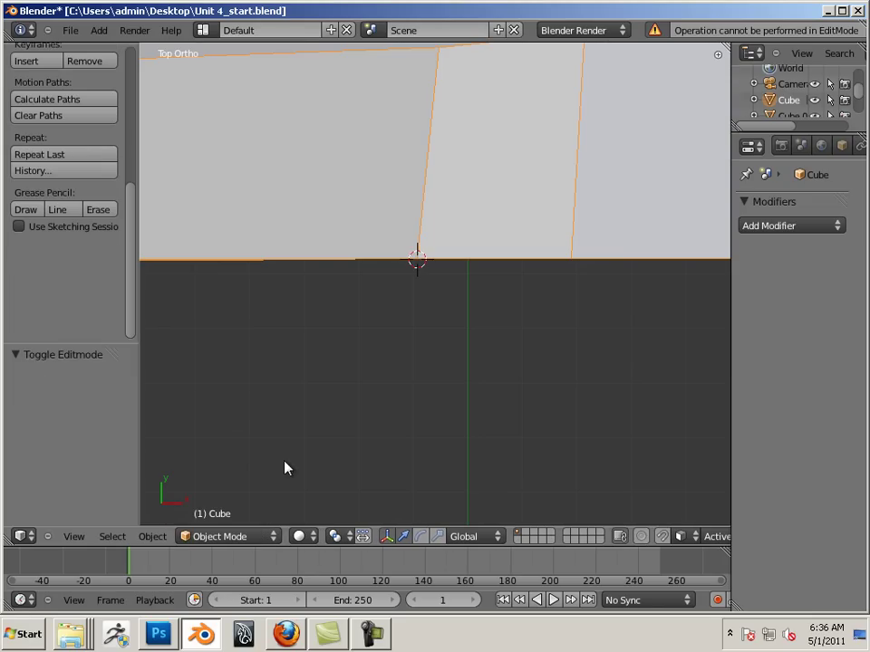
click(229, 537)
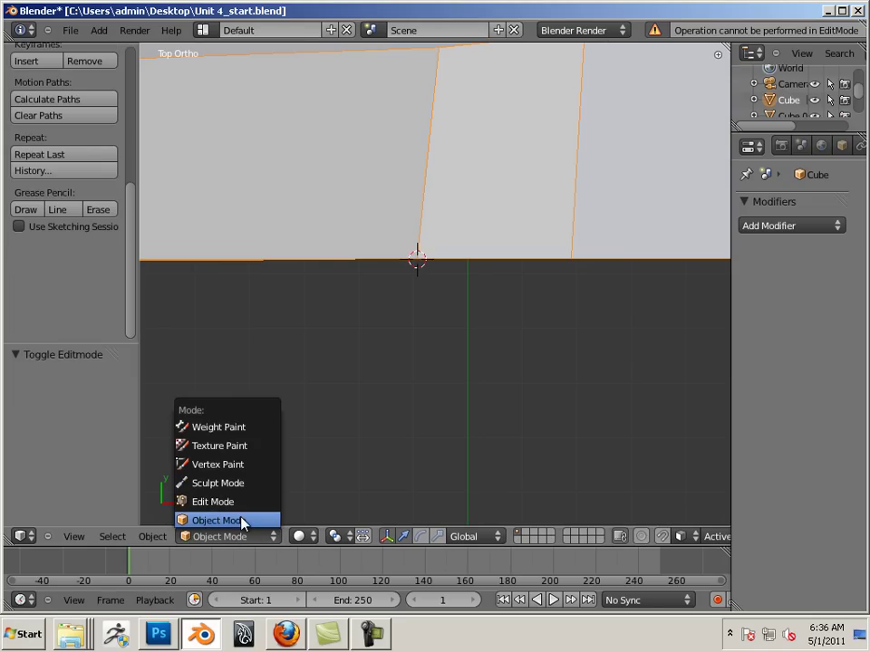
click(243, 523)
click(153, 537)
mouse_move(192, 490)
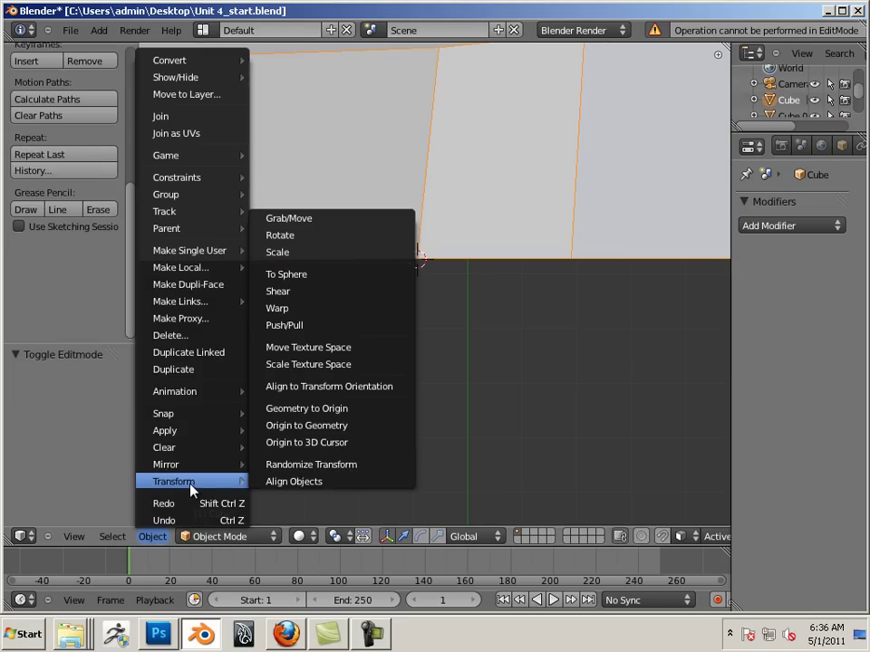
click(281, 443)
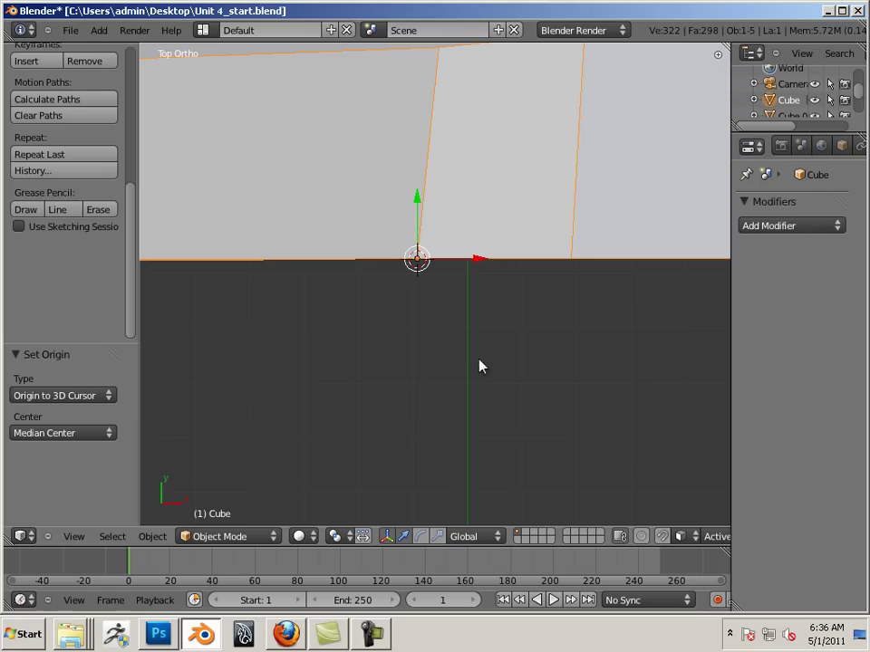
Step: Add a Mirror modifier set to the Y axis instead of X
scroll(546, 366, down, 4)
middle_drag(459, 340, 264, 255)
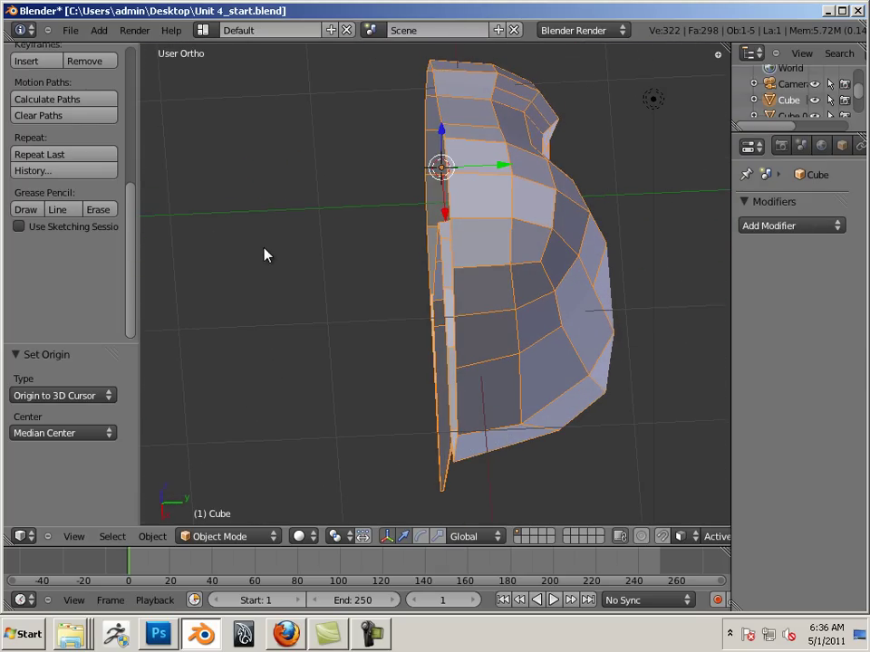
click(831, 224)
click(561, 394)
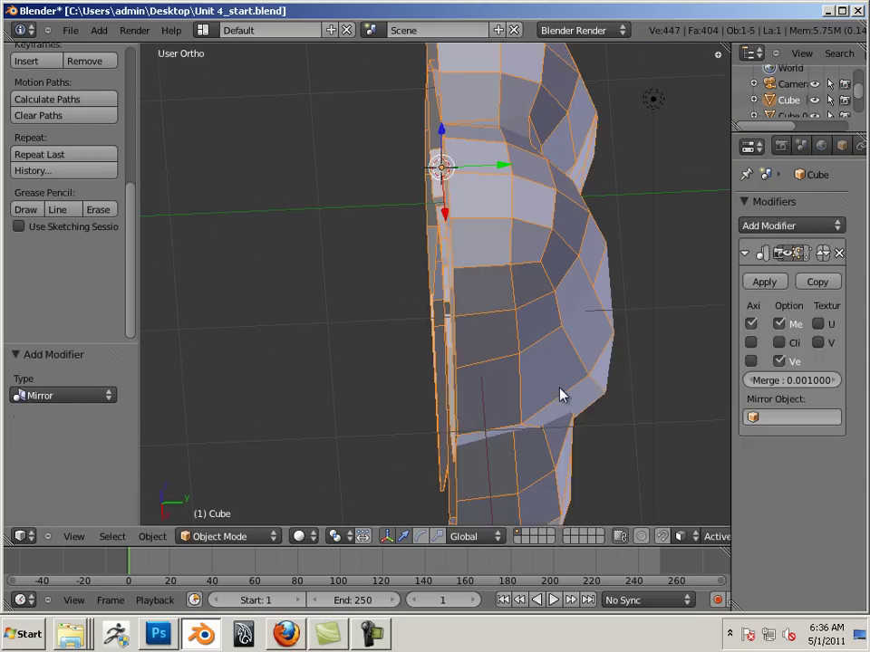
click(751, 324)
click(751, 343)
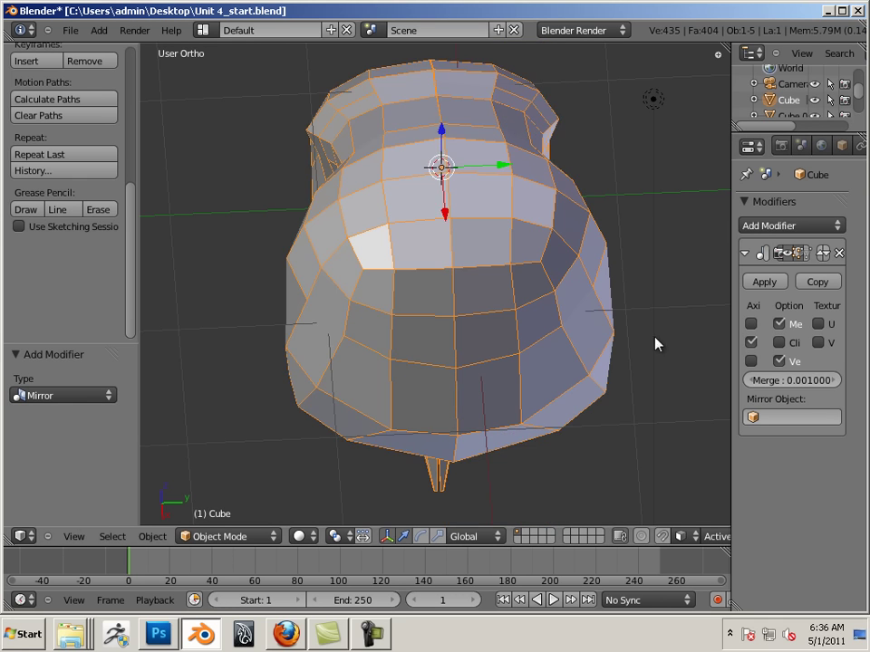
middle_drag(654, 344, 433, 321)
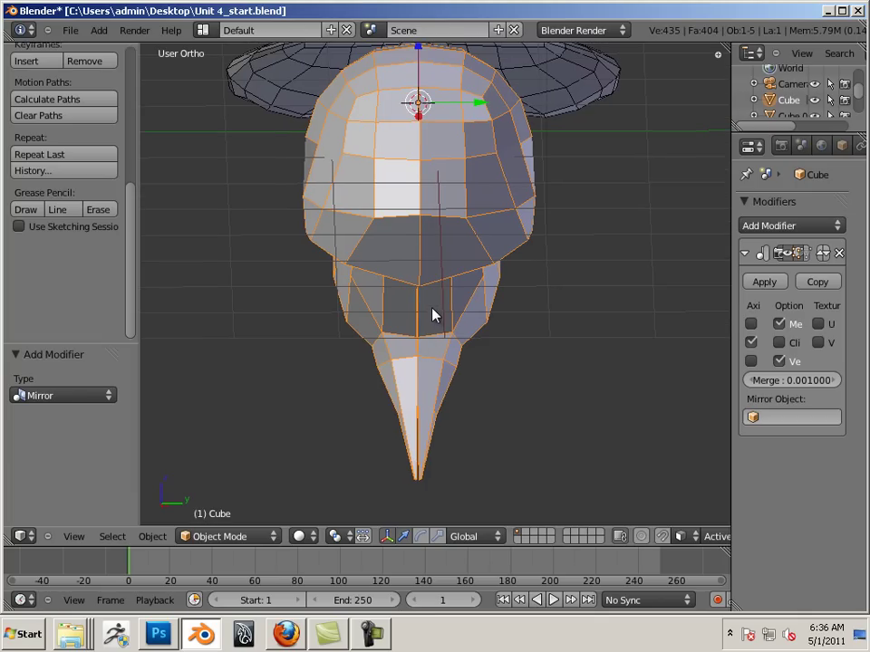
Step: In Edit Mode, select the whole half mesh and move it 0.008 along Y
key(Tab)
key(Tab)
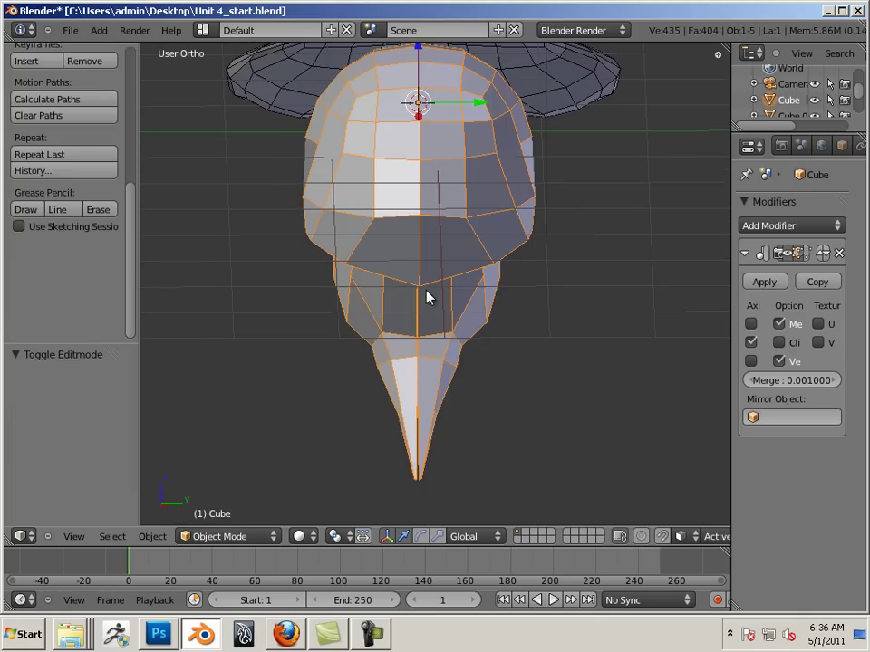
key(Tab)
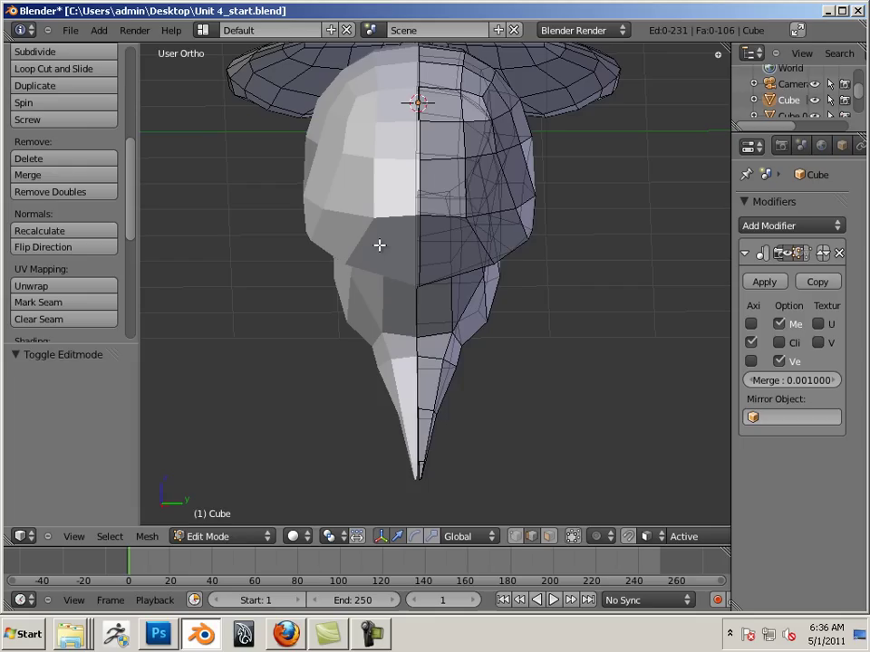
key(a)
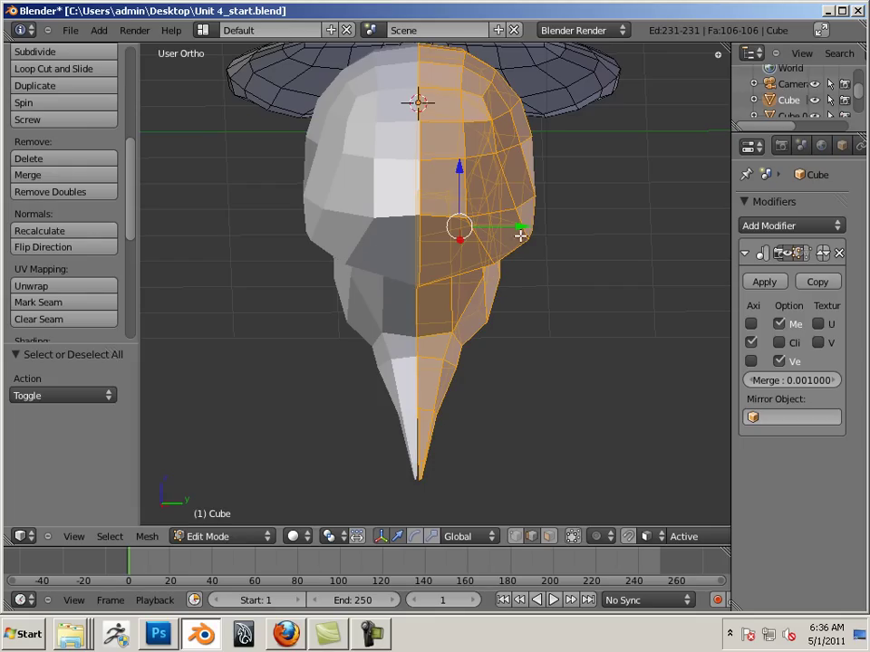
drag(523, 225, 525, 225)
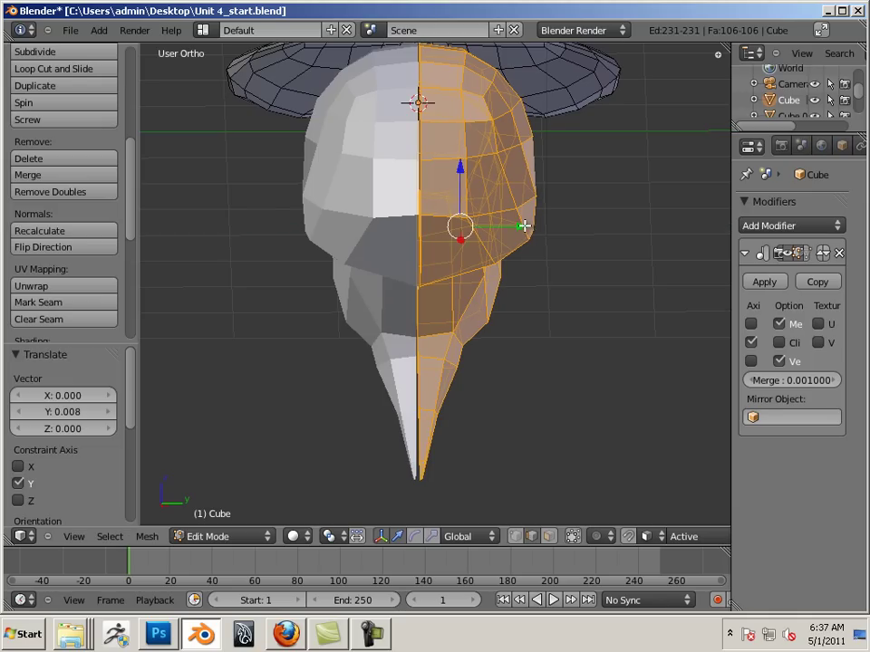
middle_drag(525, 226, 405, 475)
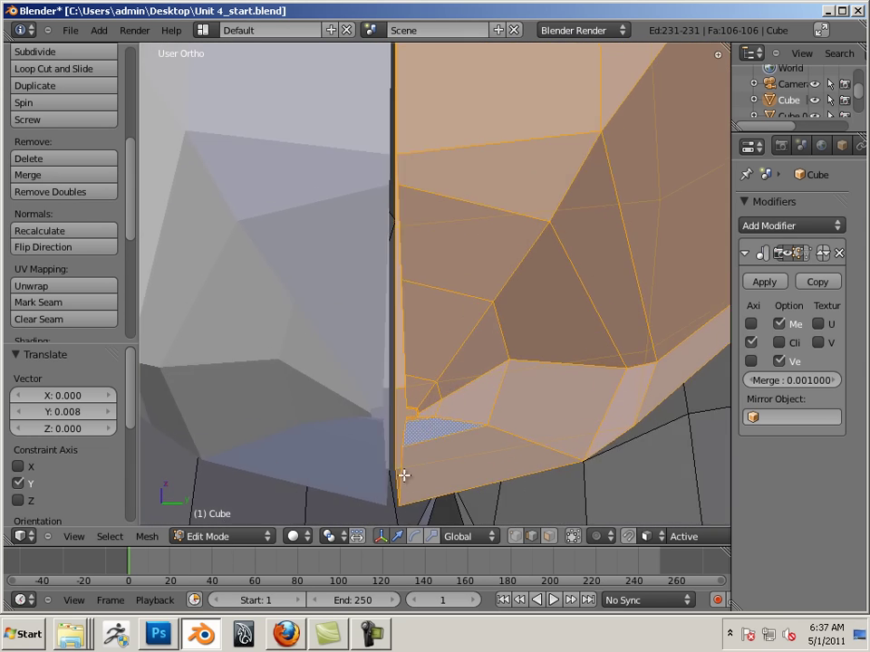
Step: Select the centre seam loop at the chin and shrink it with the scale handles
right_click(404, 325)
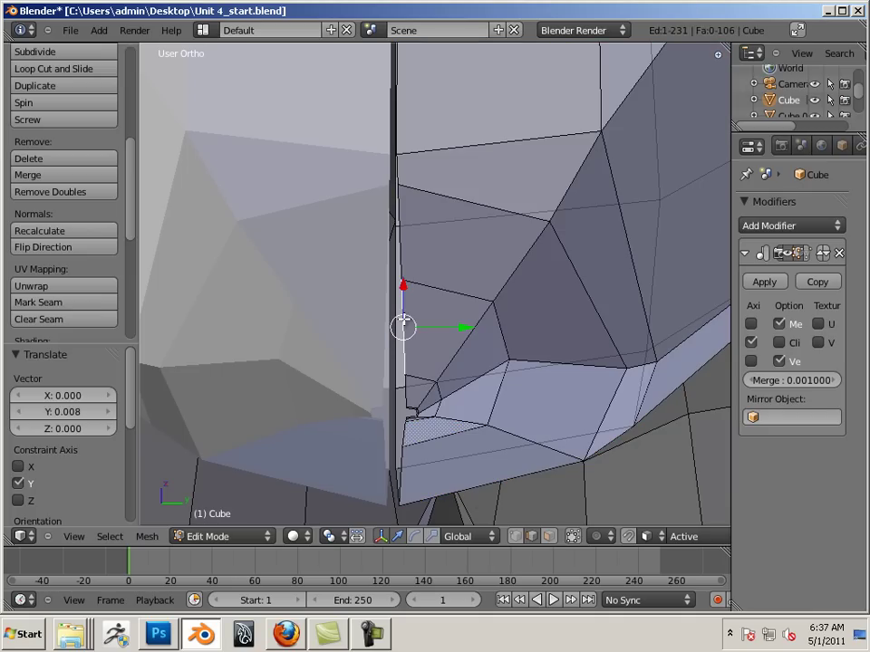
alt+right_click(404, 317)
middle_drag(437, 343, 436, 318)
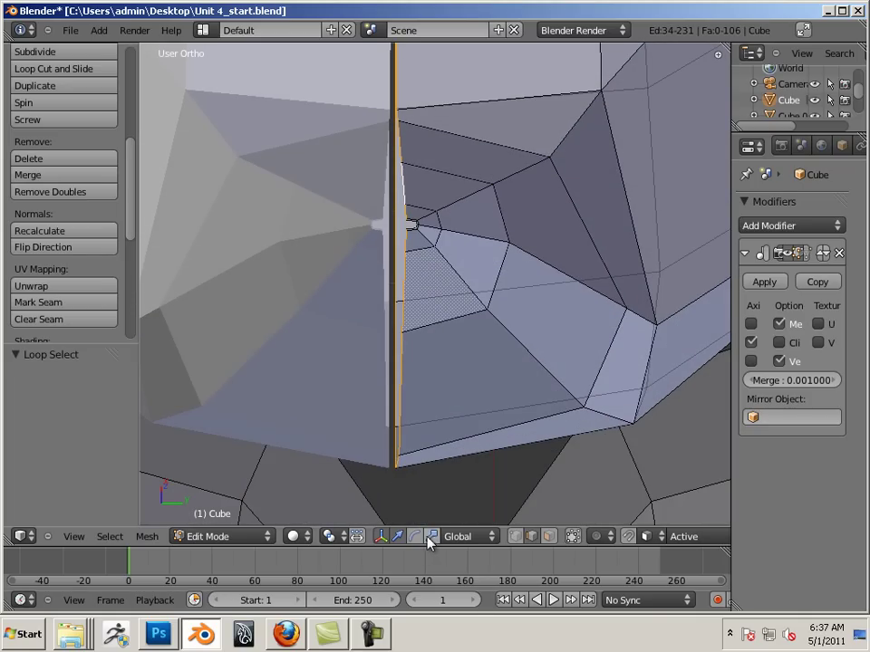
scroll(499, 459, down, 5)
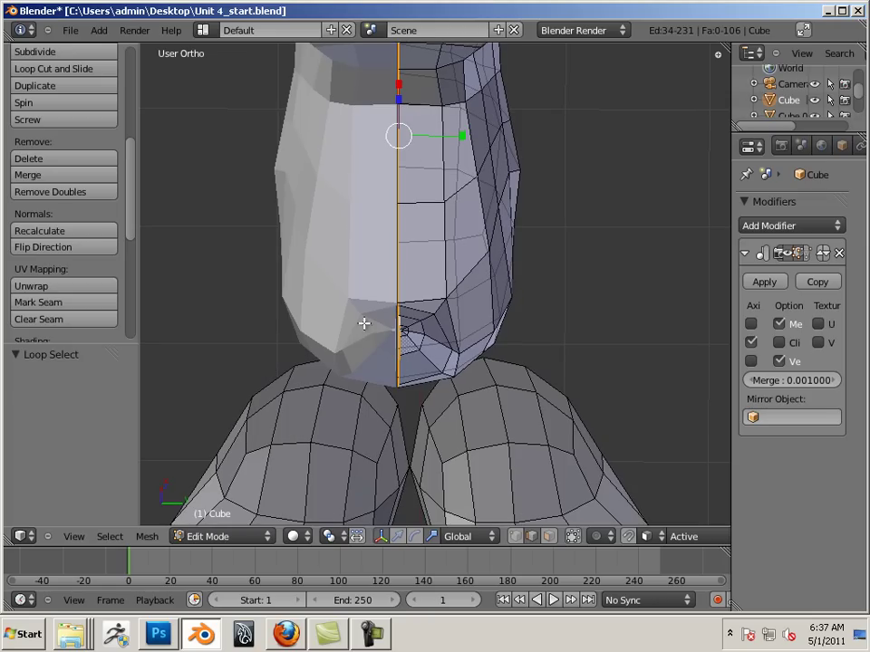
drag(463, 135, 414, 132)
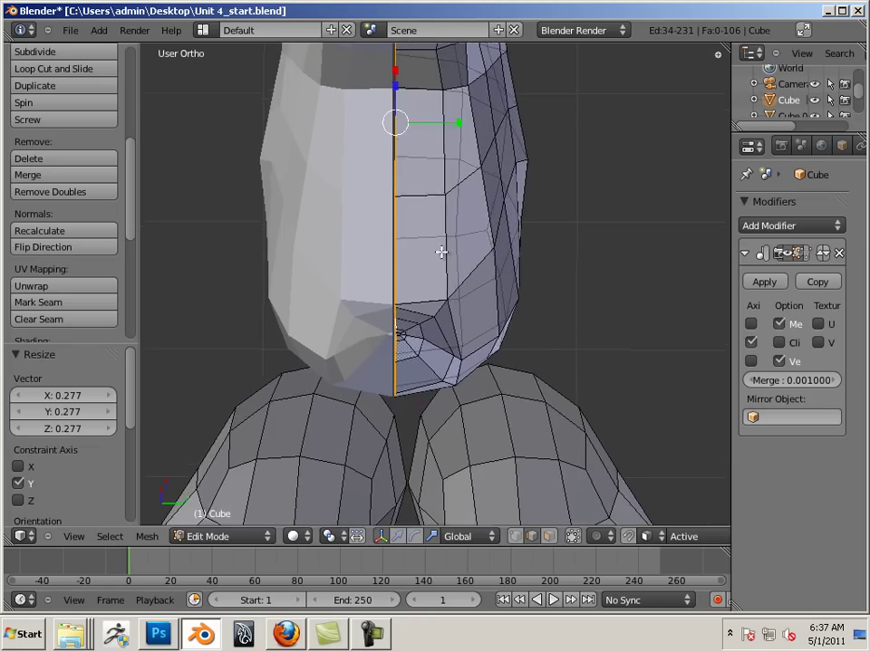
Step: Scale the seam vertices to 0.569 along Y, then nudge them 0.013 toward the seam
scroll(441, 250, up, 4)
scroll(413, 248, up, 5)
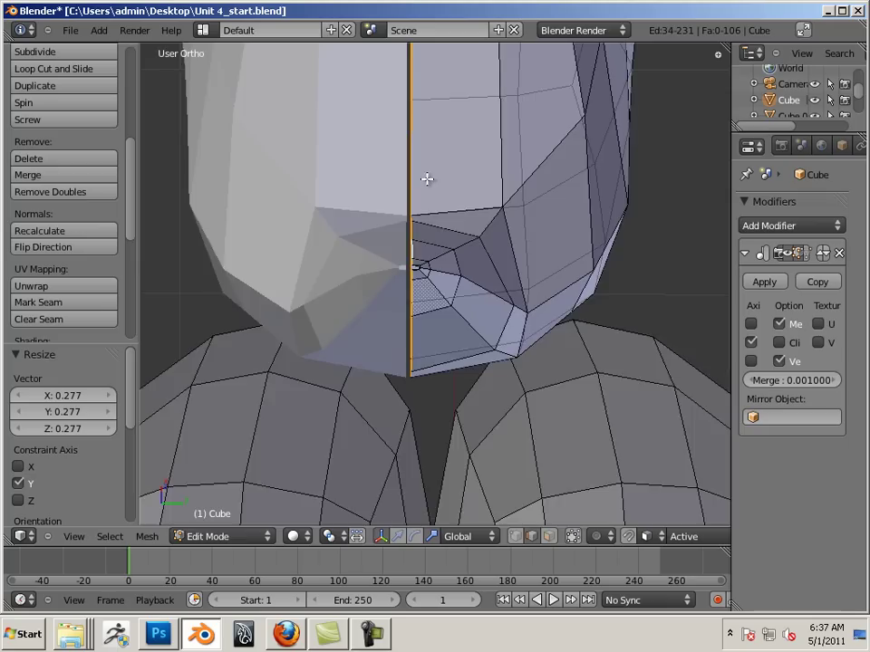
scroll(550, 309, down, 5)
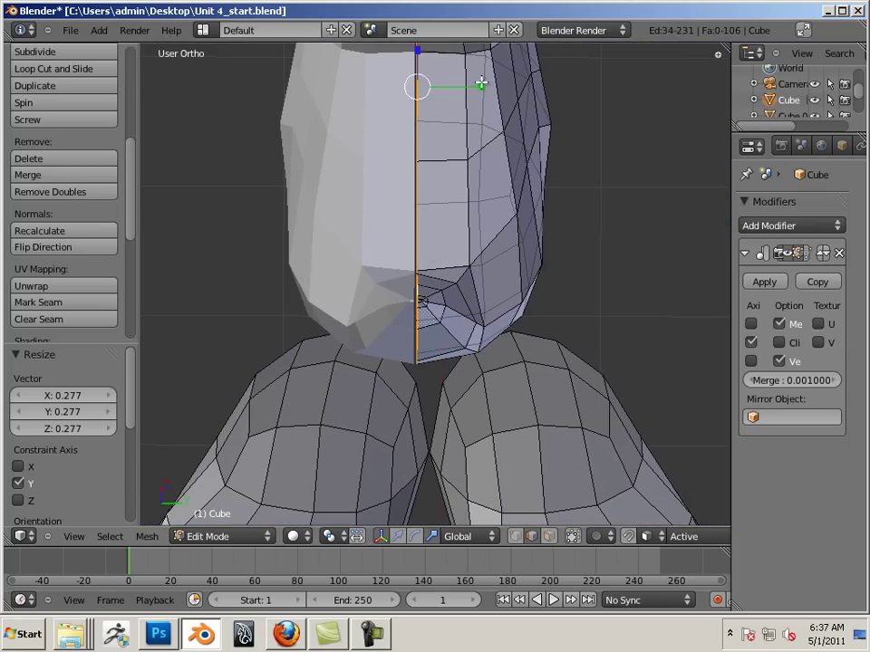
key(s)
key(y)
click(453, 87)
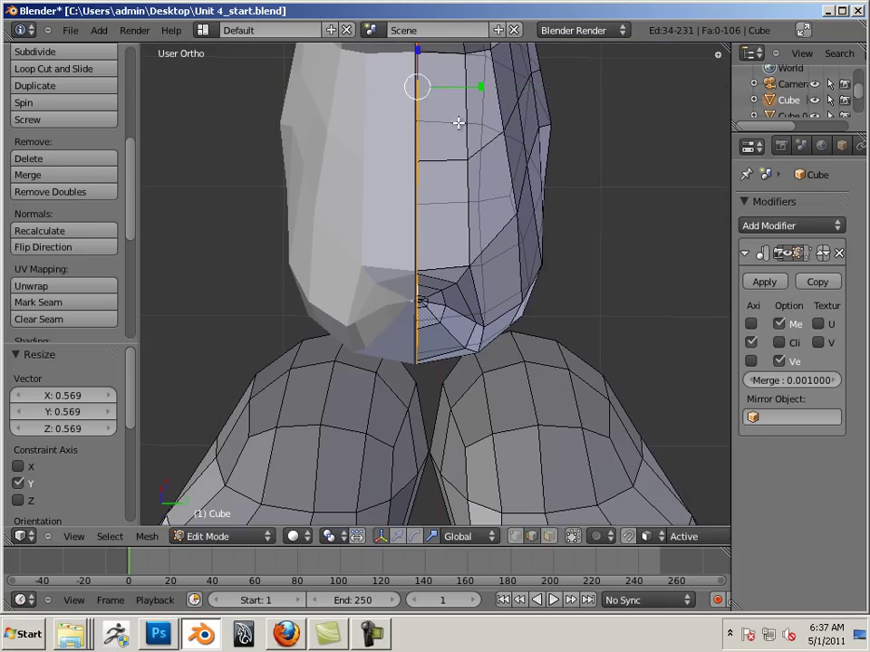
scroll(494, 316, up, 6)
middle_drag(522, 309, 419, 285)
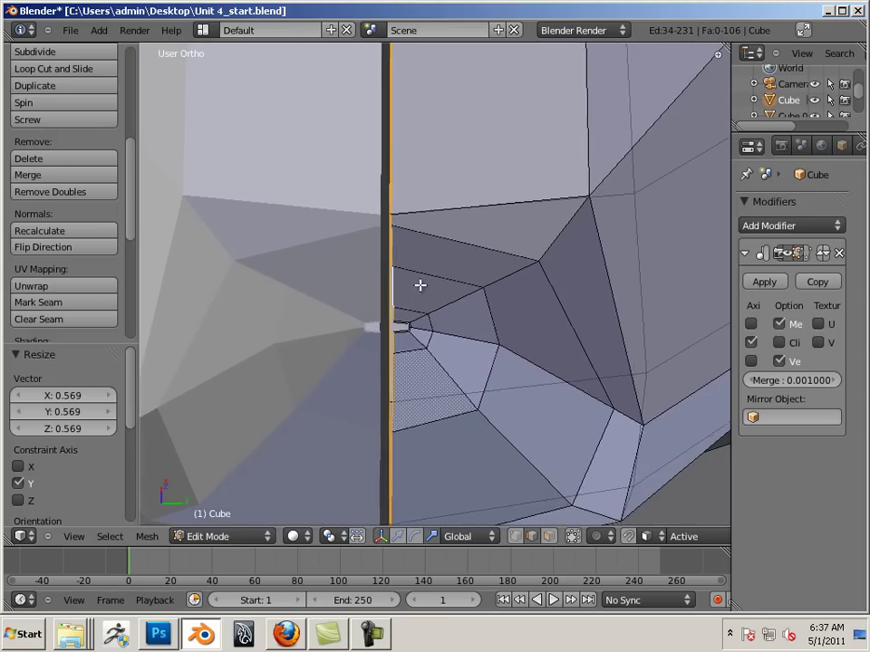
scroll(445, 233, down, 5)
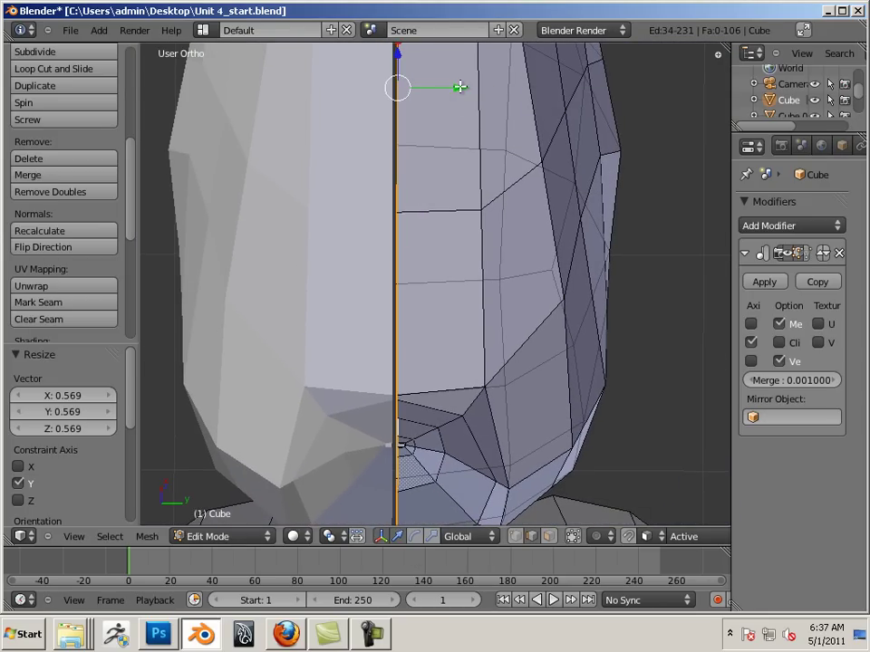
drag(459, 87, 463, 86)
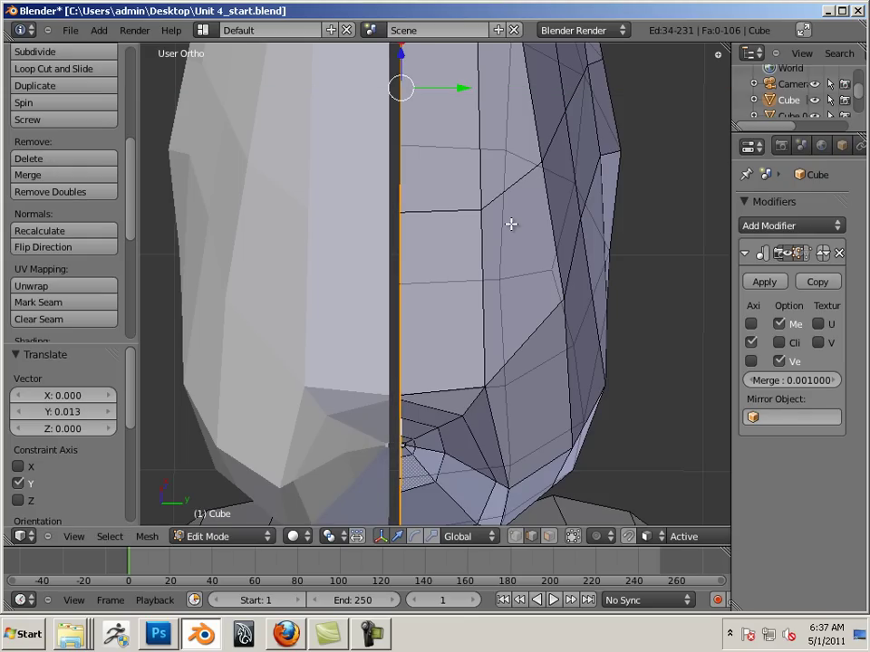
Step: Select the entire half mesh and move it -0.017 along Y toward the mirror plane
key(Tab)
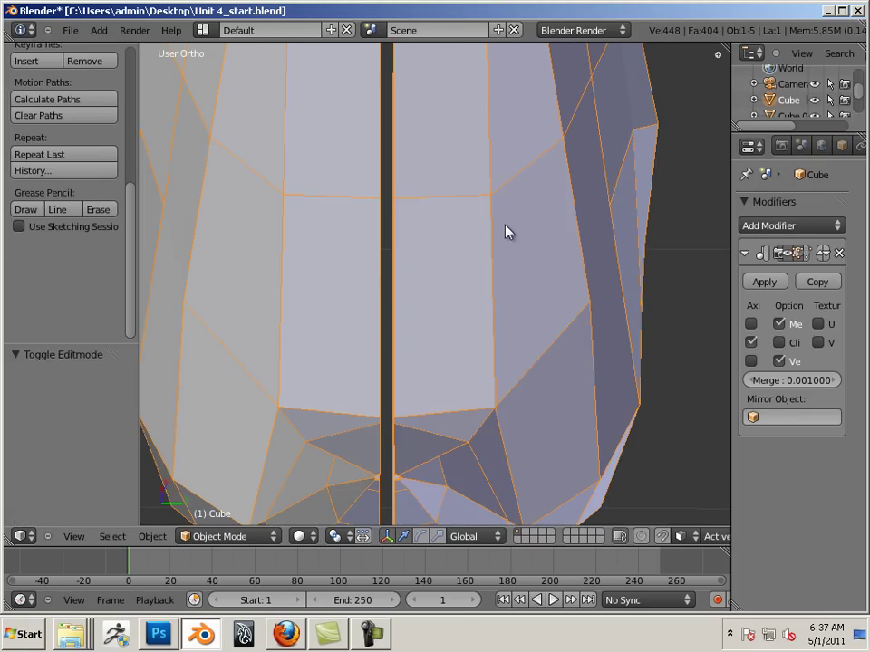
key(Tab)
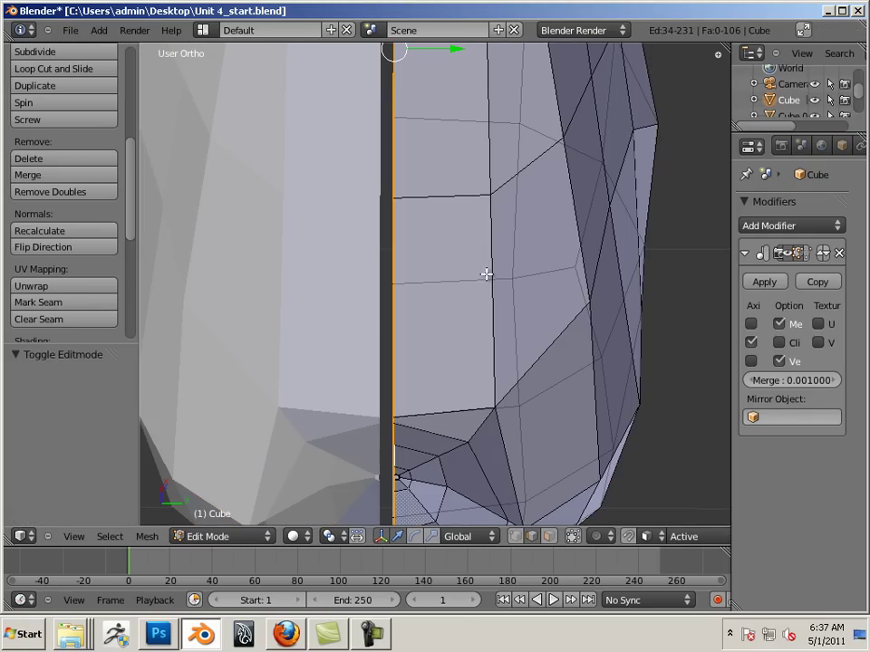
key(a)
key(a)
scroll(557, 247, down, 4)
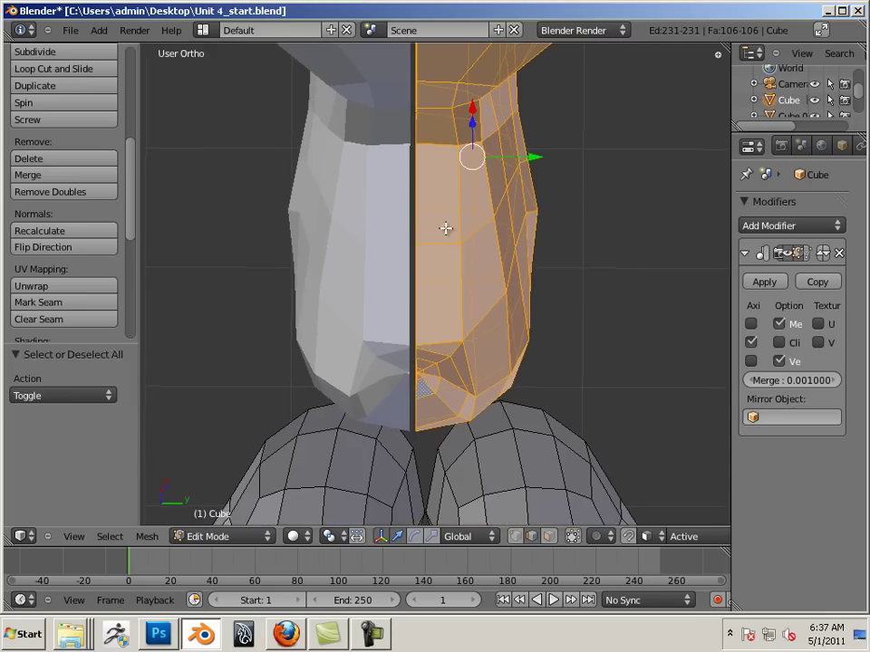
drag(524, 157, 525, 156)
scroll(472, 212, up, 5)
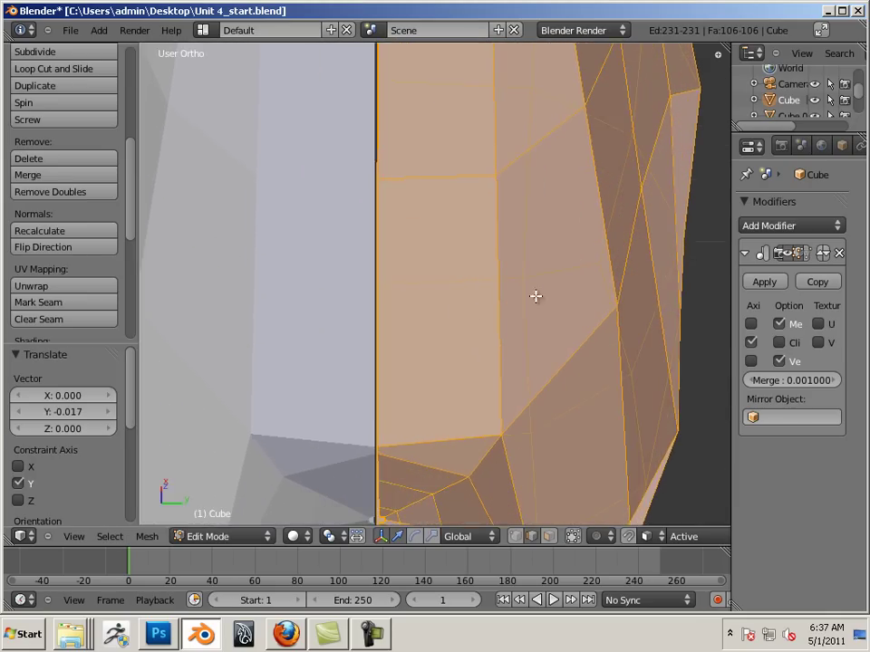
scroll(477, 118, down, 3)
scroll(546, 235, up, 5)
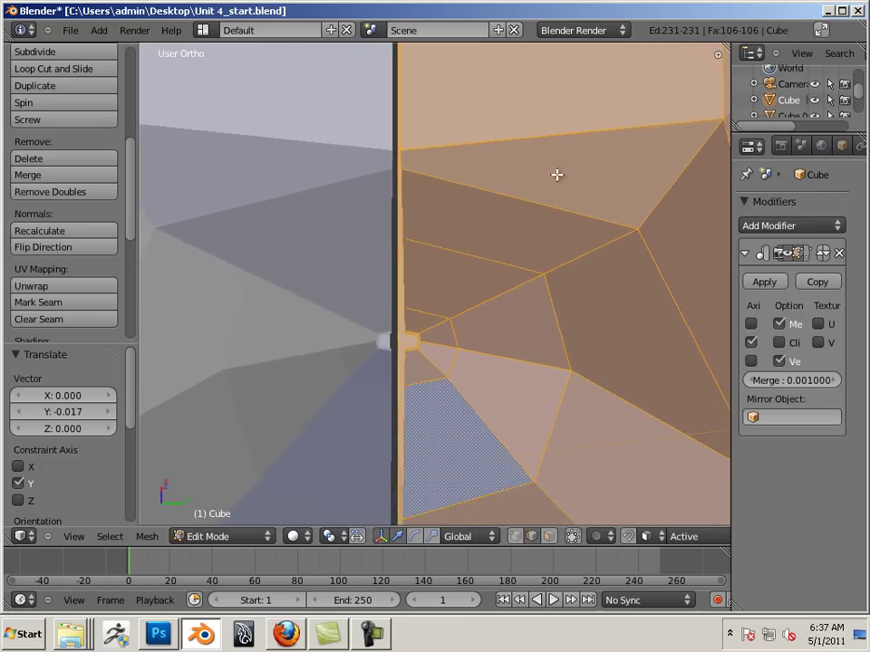
scroll(580, 216, up, 2)
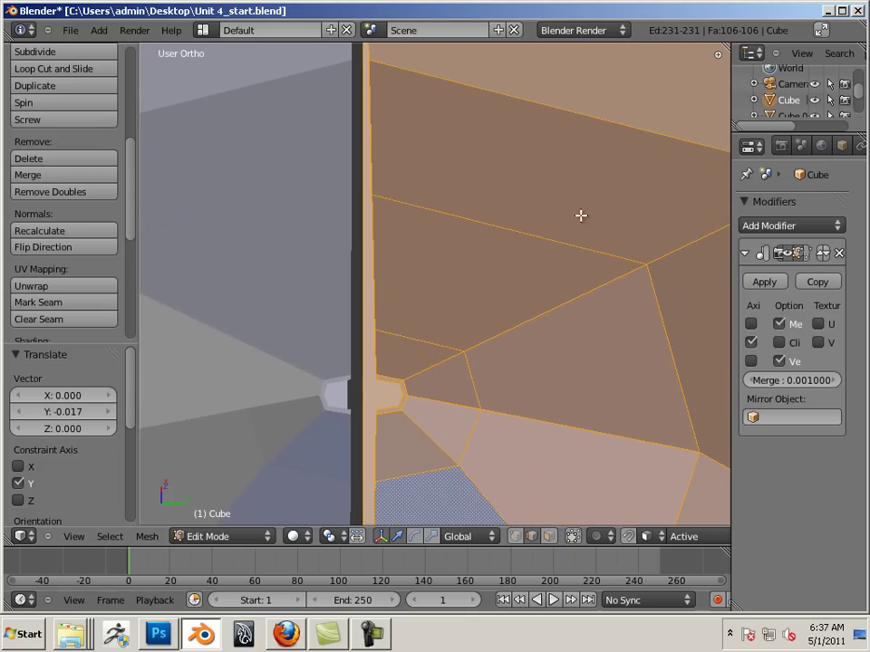
Step: Raise the Mirror modifier's Merge distance to 0.008100 so the seam welds
click(835, 381)
click(835, 382)
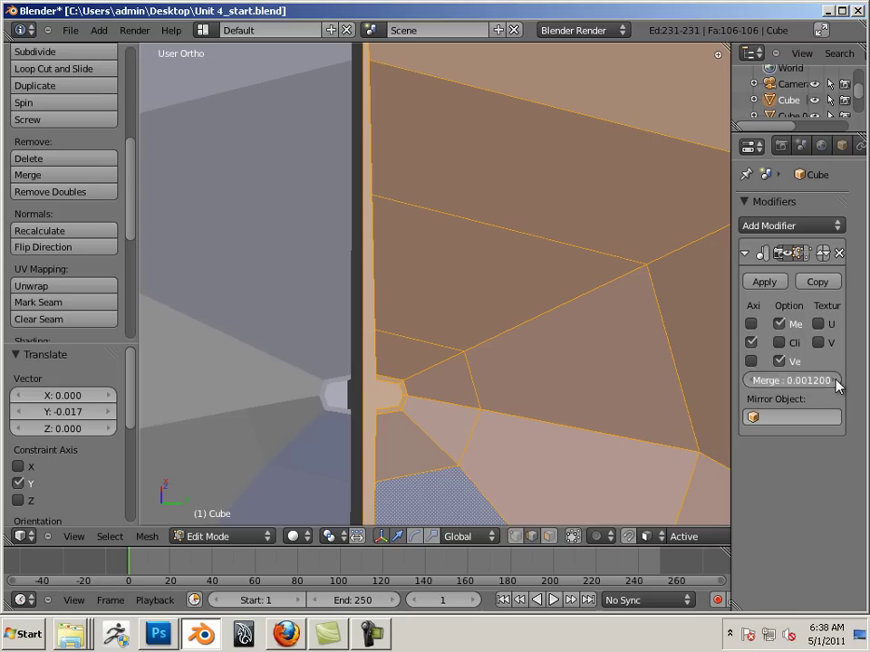
click(835, 381)
click(835, 382)
click(836, 381)
click(836, 382)
click(836, 382)
click(836, 381)
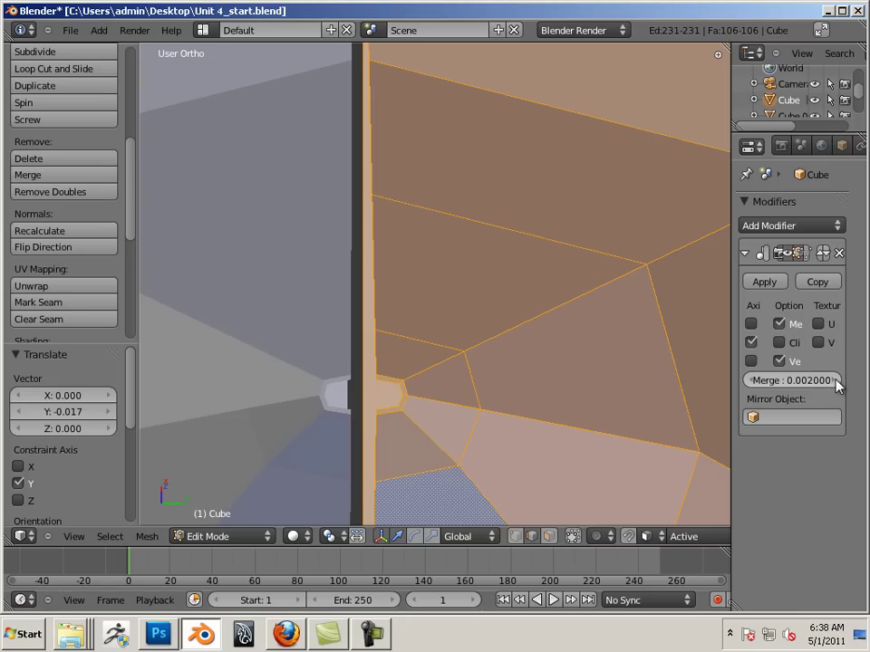
click(836, 382)
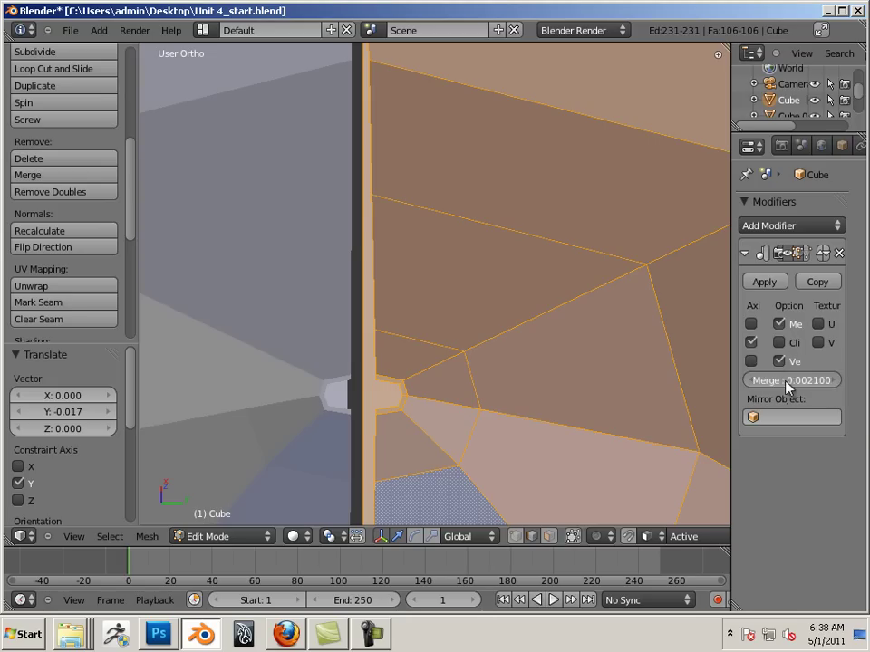
mouse_move(787, 387)
mouse_down()
mouse_move(775, 384)
mouse_move(789, 387)
mouse_up()
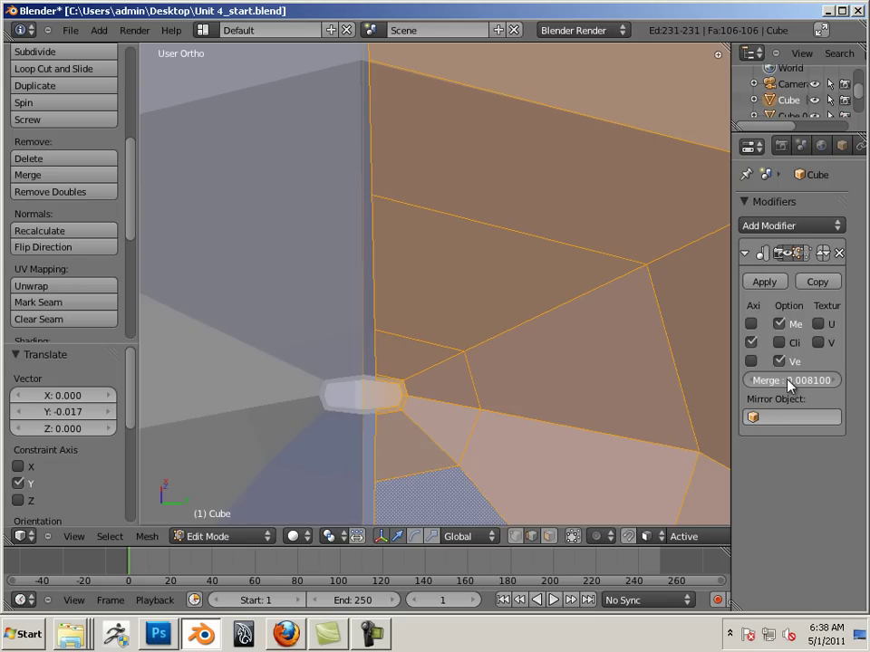
drag(789, 387, 788, 386)
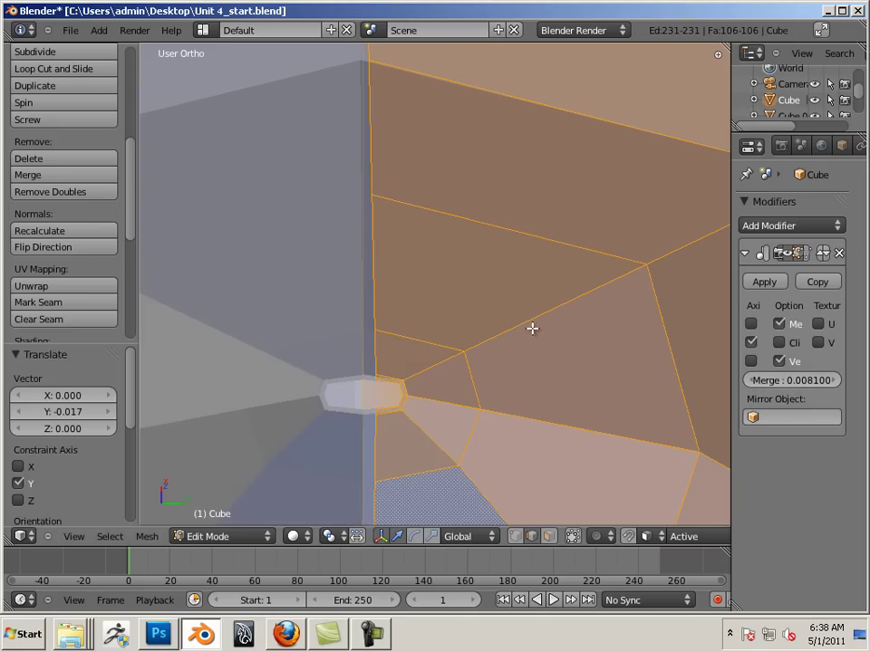
Step: Orbit around the bottom ring to inspect the welded centre seam
shift+scroll(533, 325, down, 6)
mouse_move(534, 325)
middle_down()
mouse_move(515, 427)
mouse_move(480, 370)
mouse_move(441, 350)
mouse_move(336, 254)
mouse_move(454, 380)
mouse_move(441, 286)
mouse_move(541, 314)
middle_up()
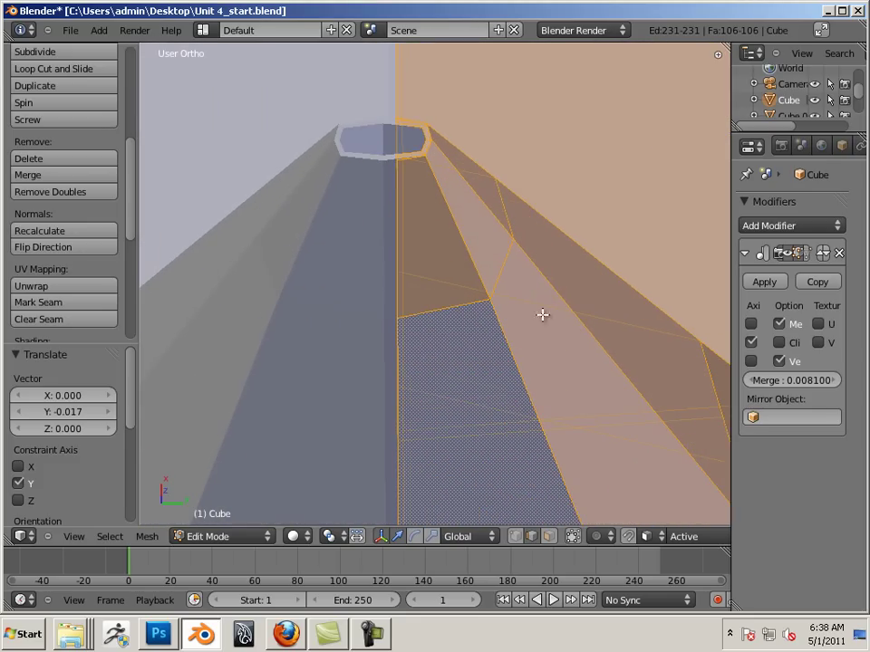
middle_drag(395, 168, 395, 177)
middle_drag(418, 237, 233, 243)
scroll(449, 235, down, 8)
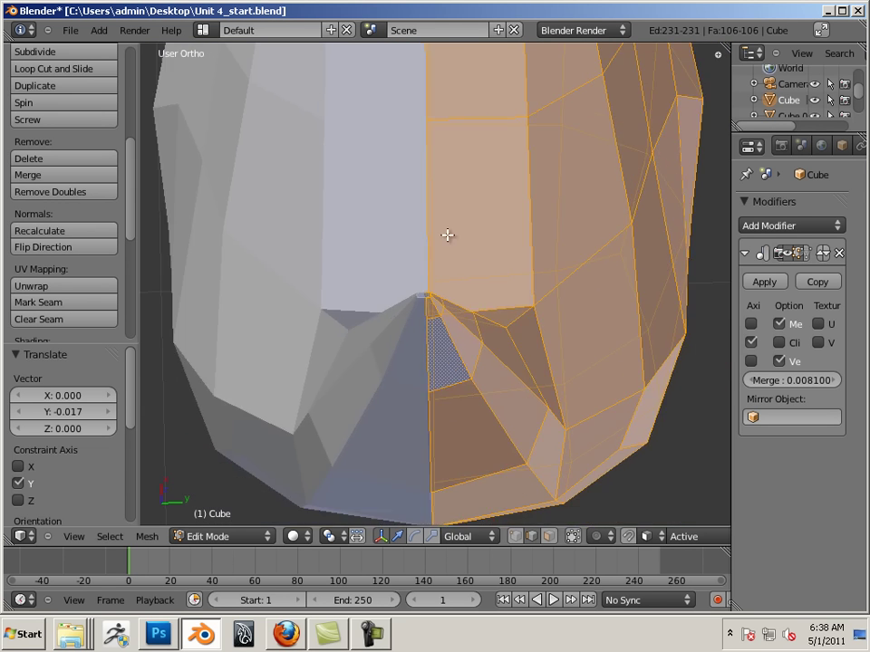
drag(452, 237, 453, 240)
scroll(462, 253, up, 10)
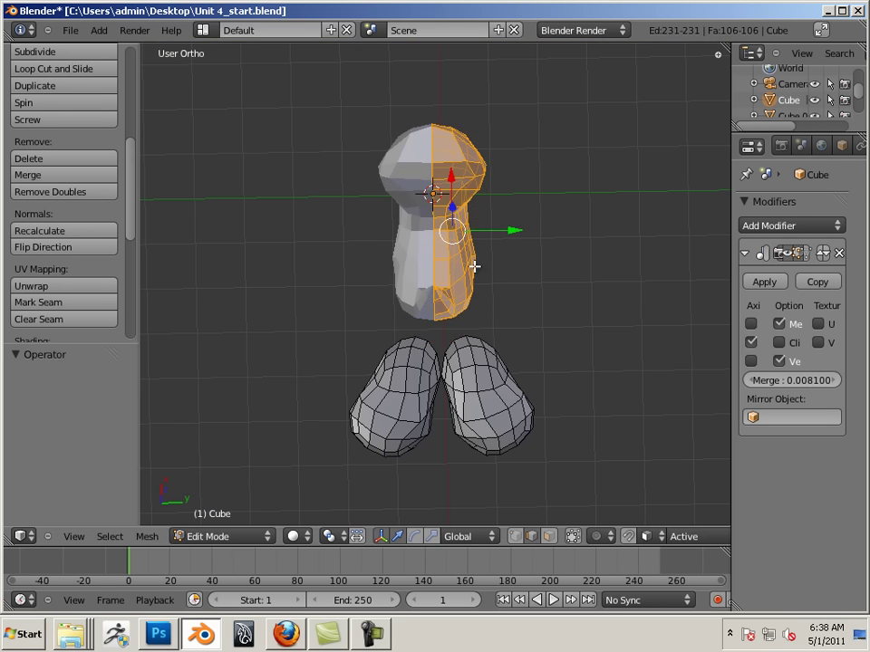
scroll(608, 345, up, 3)
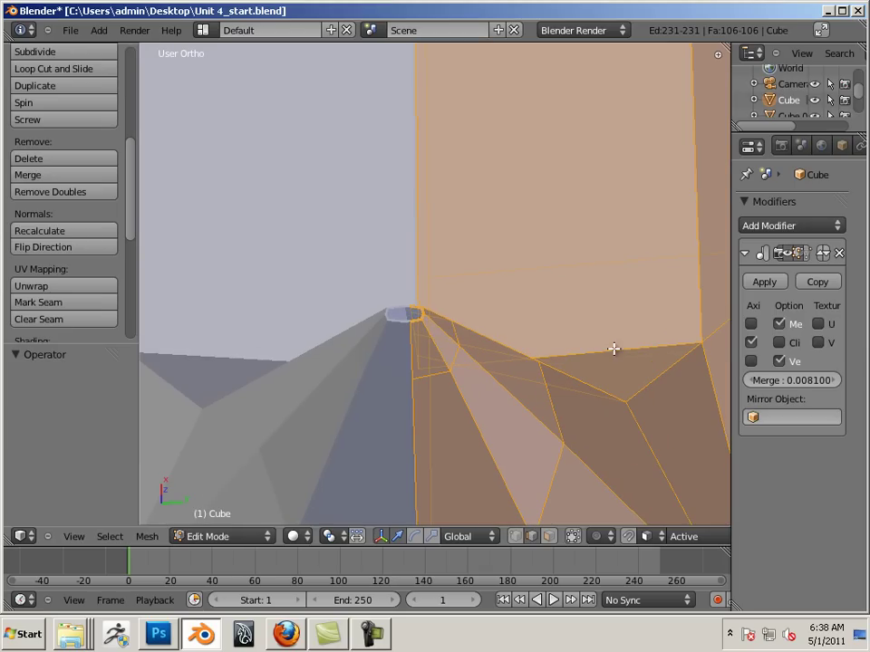
Step: Switch to Object Mode and apply the Mirror modifier, making one 404-face mesh
click(763, 283)
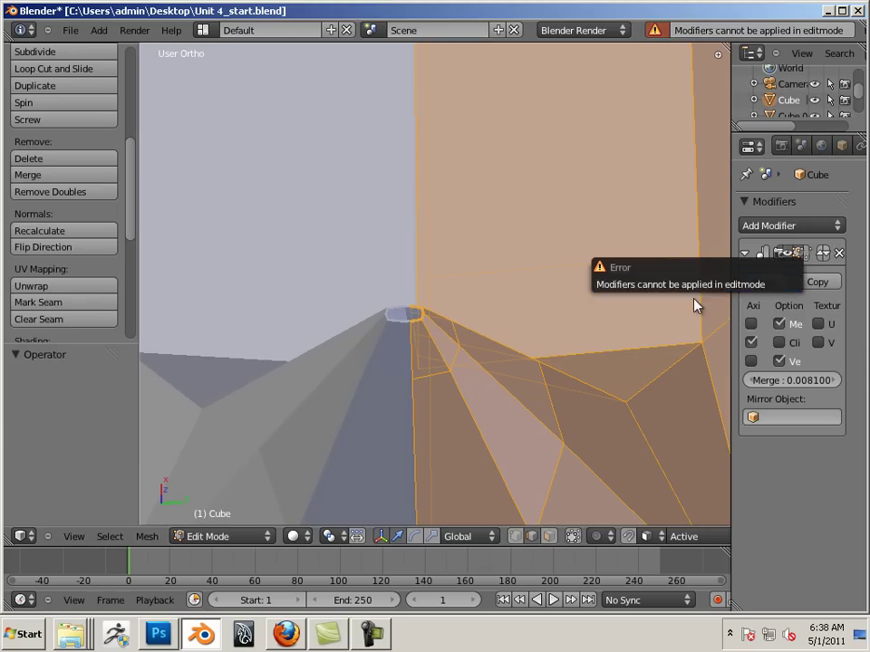
click(177, 538)
click(191, 520)
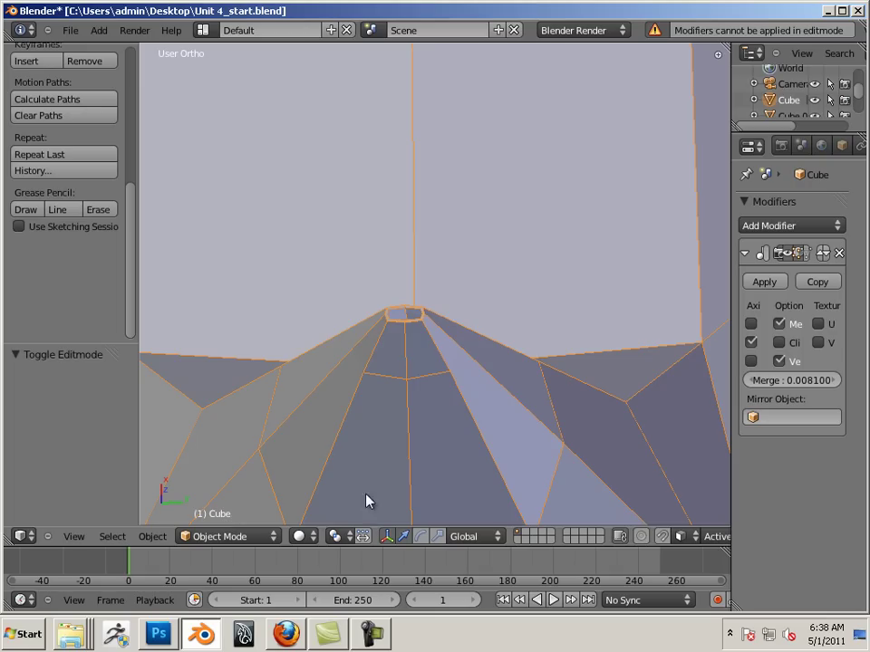
click(769, 286)
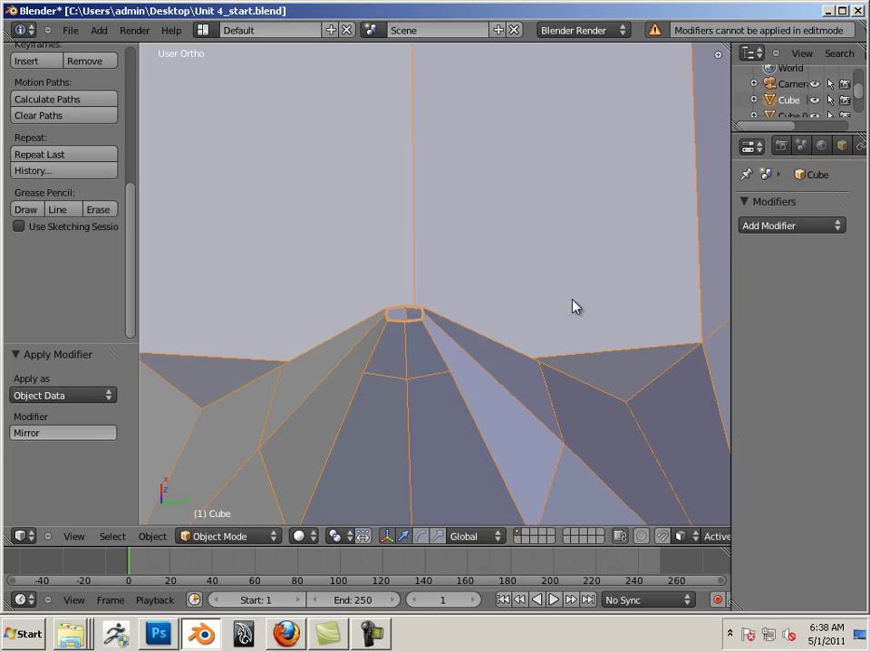
shift+middle_drag(439, 311, 576, 362)
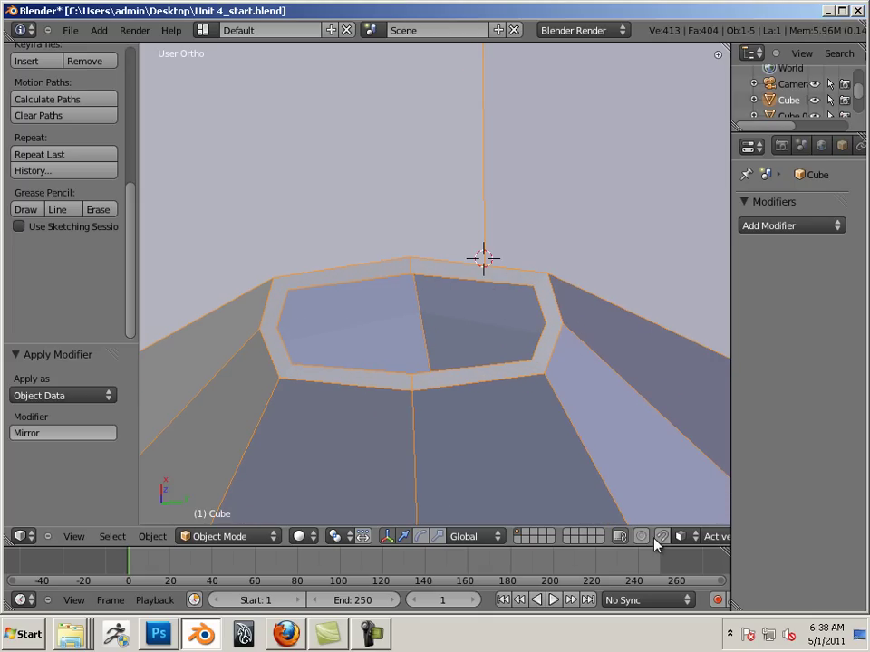
Step: In Edit Mode, fill two faces between opposite edge pairs across the bottom opening
click(247, 535)
click(233, 502)
right_click(453, 283)
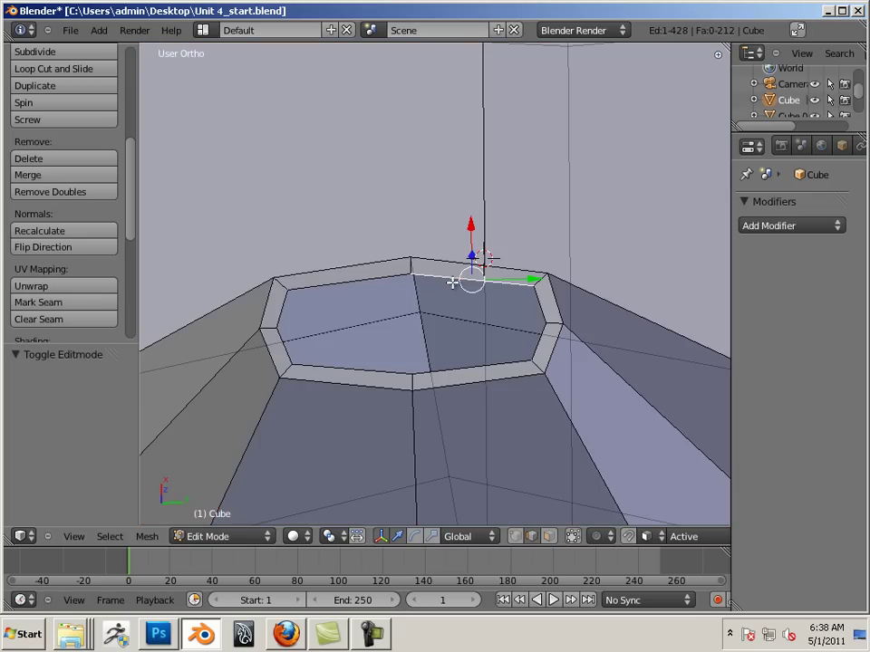
shift+right_click(461, 365)
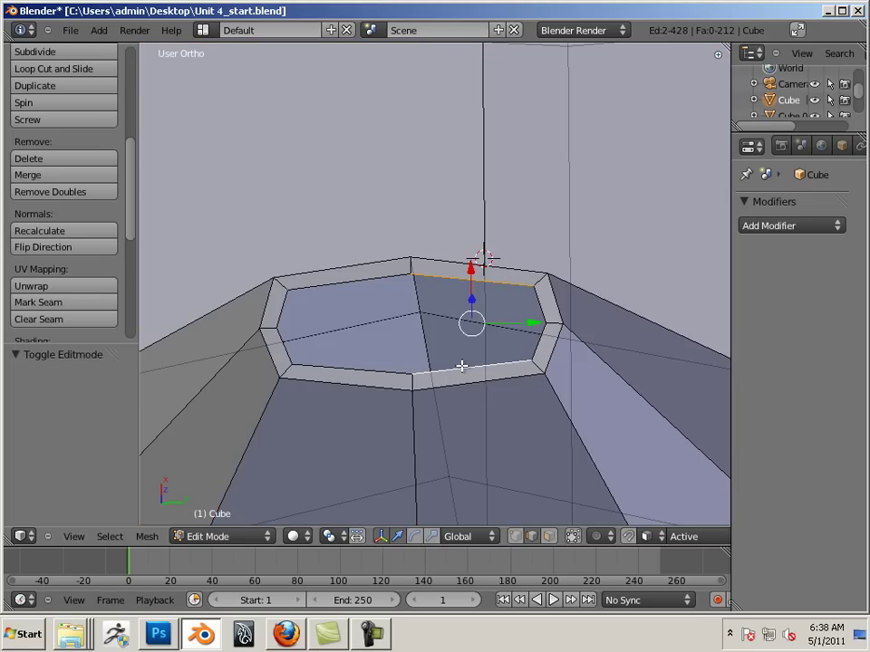
key(f)
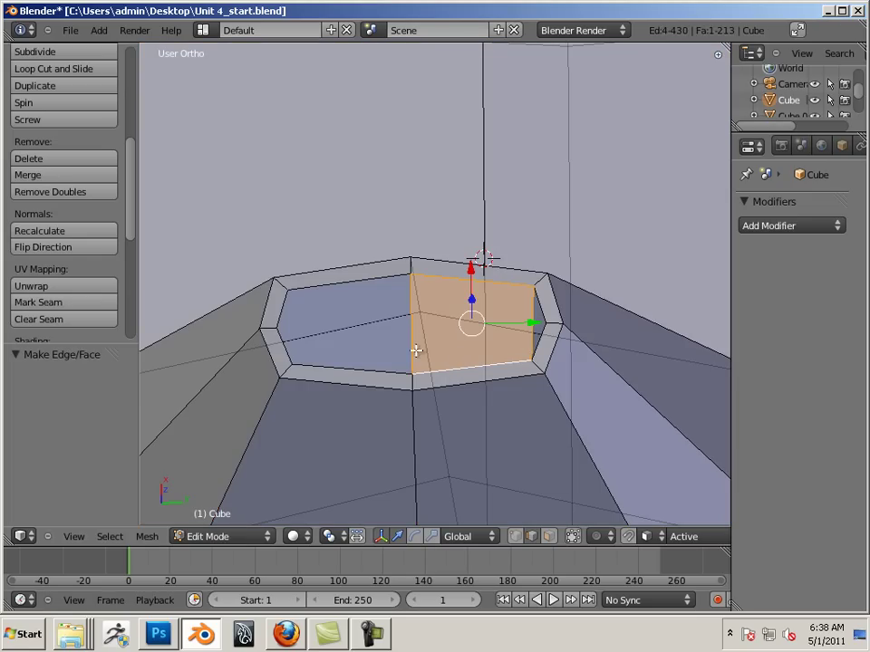
right_click(350, 289)
shift+right_click(353, 369)
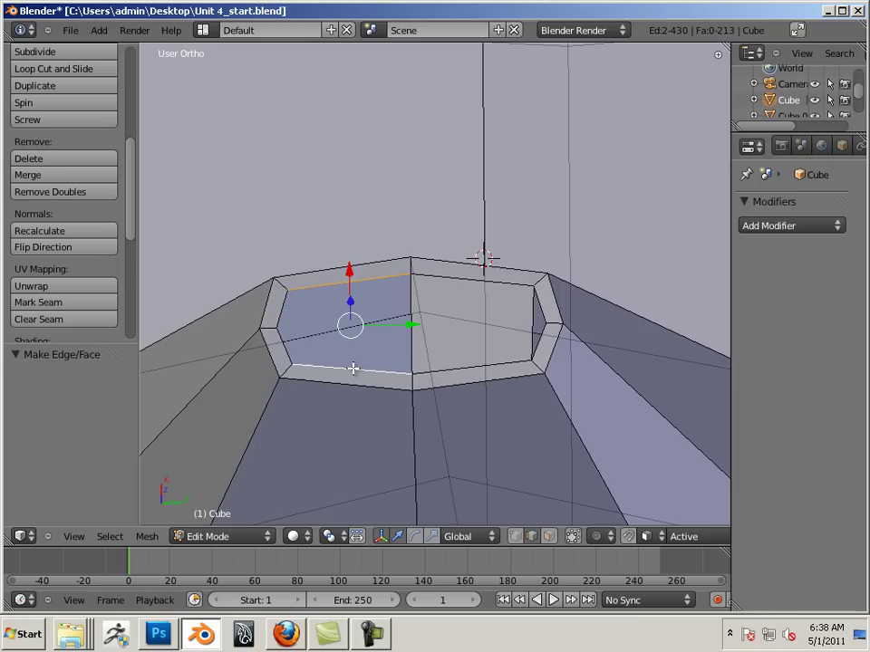
key(f)
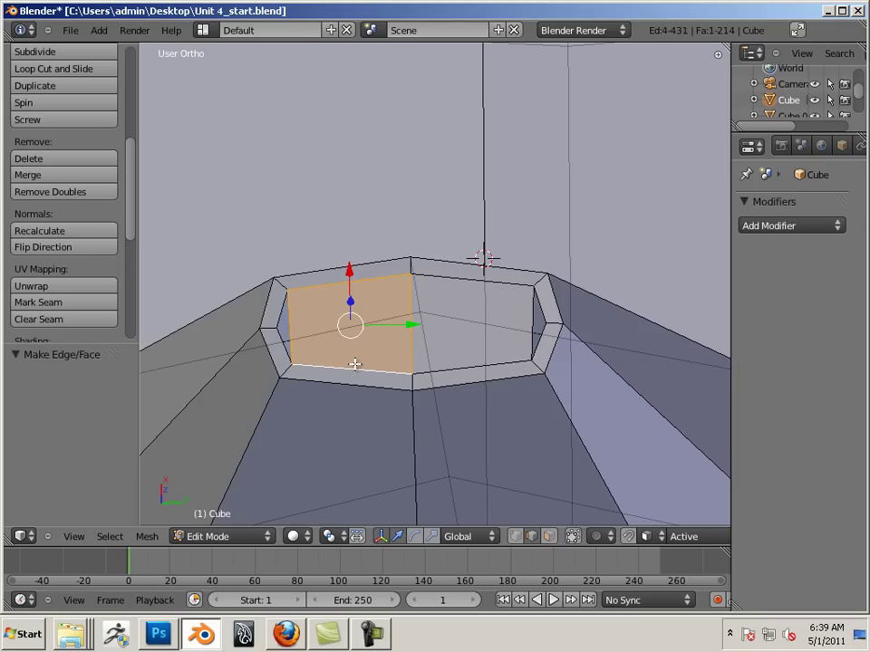
middle_drag(354, 365, 386, 274)
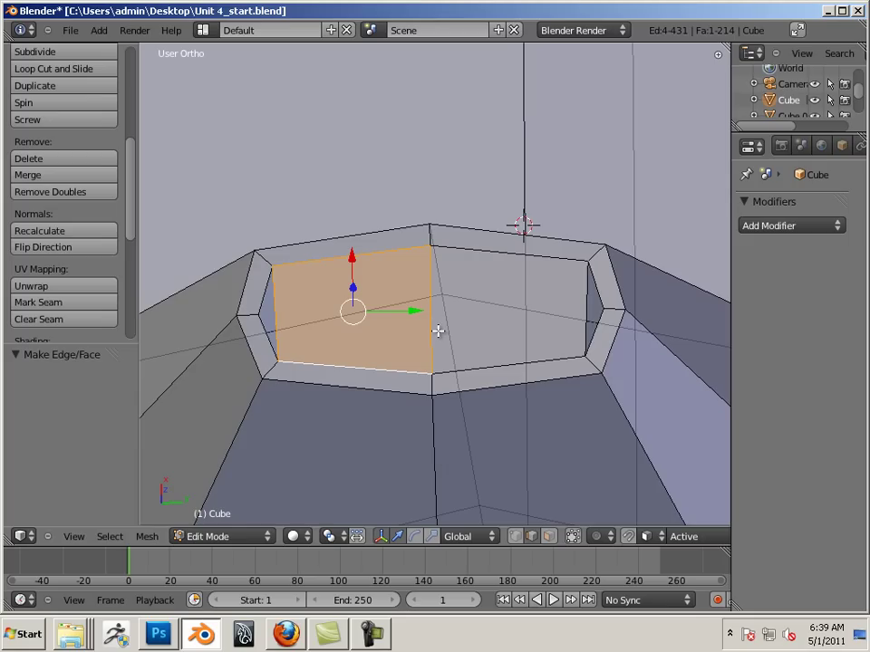
Step: Cut a horizontal edge loop across the newly filled bottom faces
key(ctrl+r)
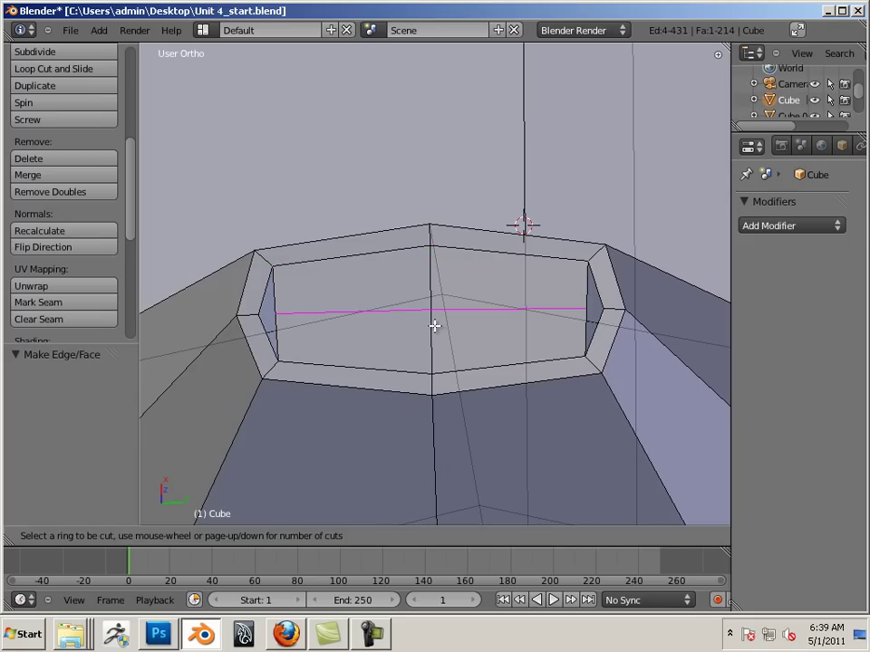
click(435, 326)
middle_drag(367, 357, 362, 388)
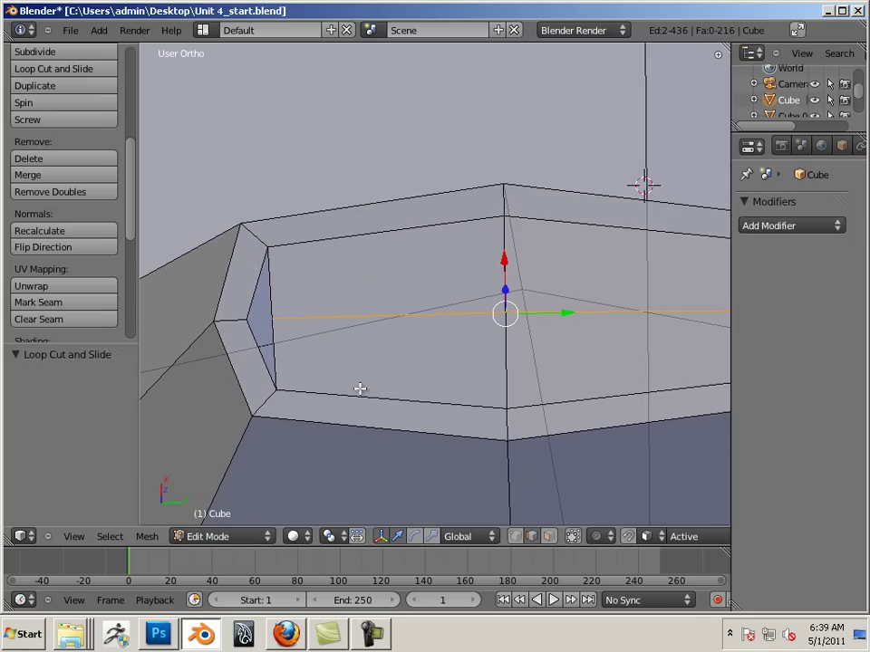
Step: Merge each loop end vertex with its neighbouring rim vertex at center, then deselect all
click(516, 538)
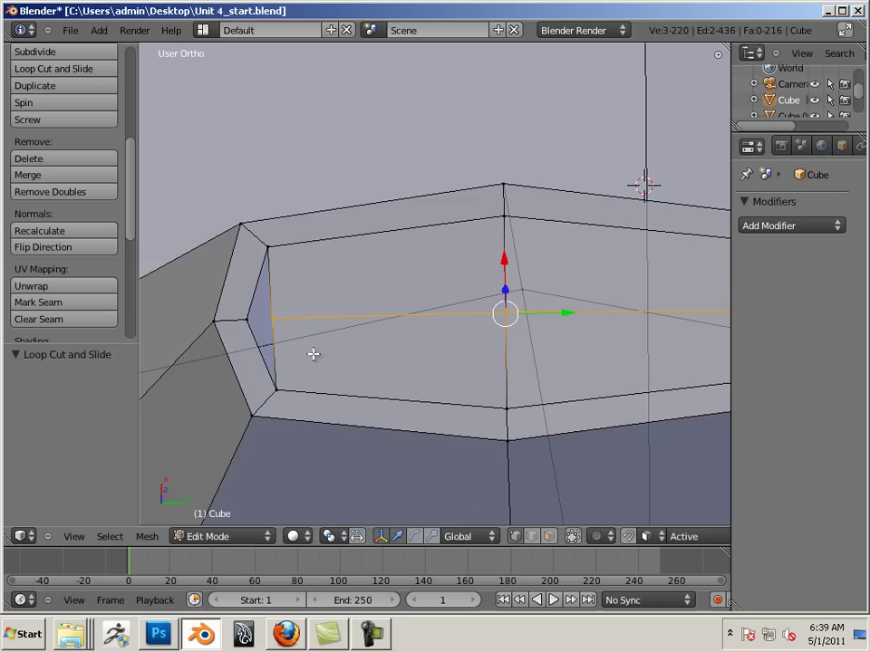
right_click(272, 320)
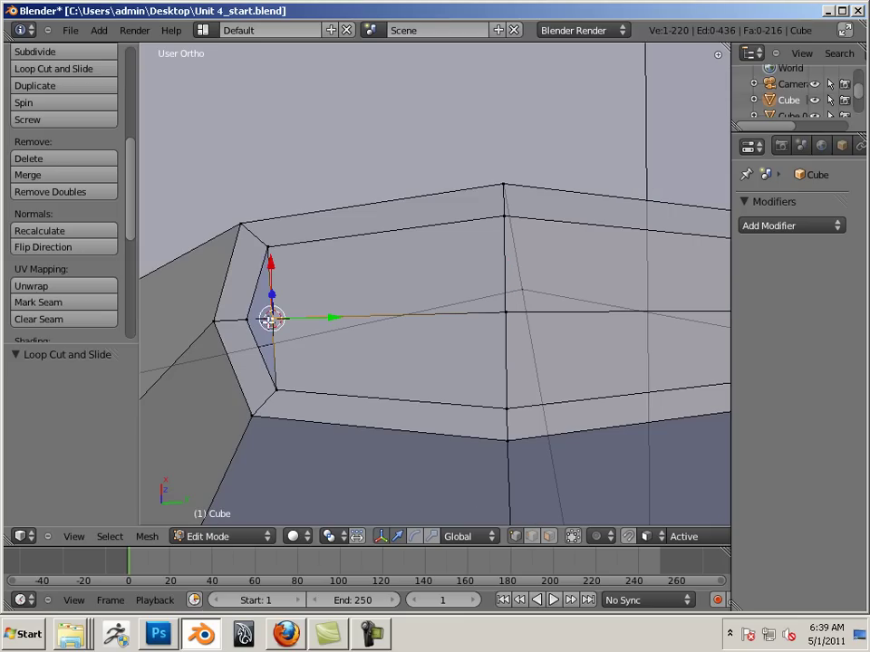
shift+right_click(245, 321)
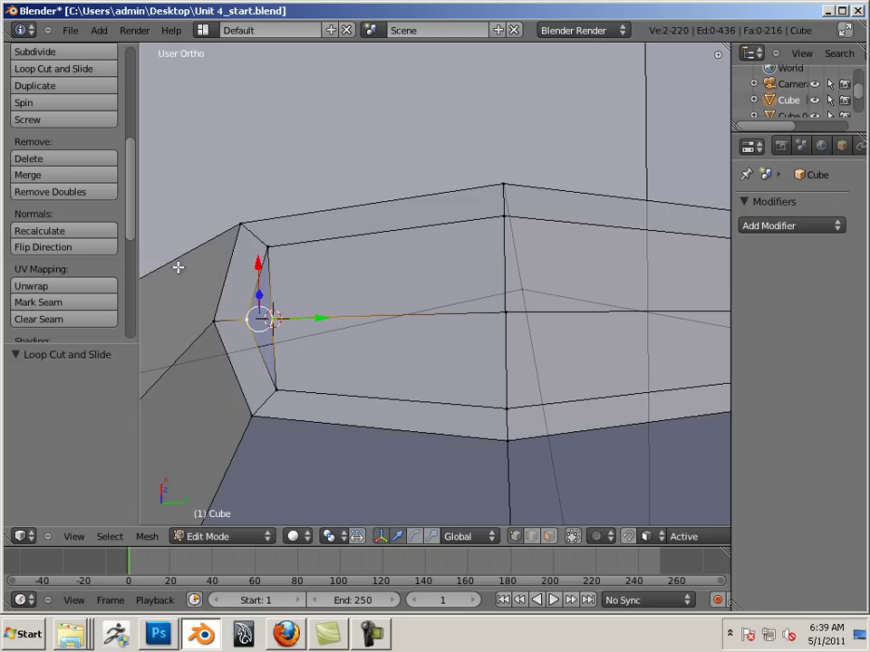
click(70, 177)
click(73, 178)
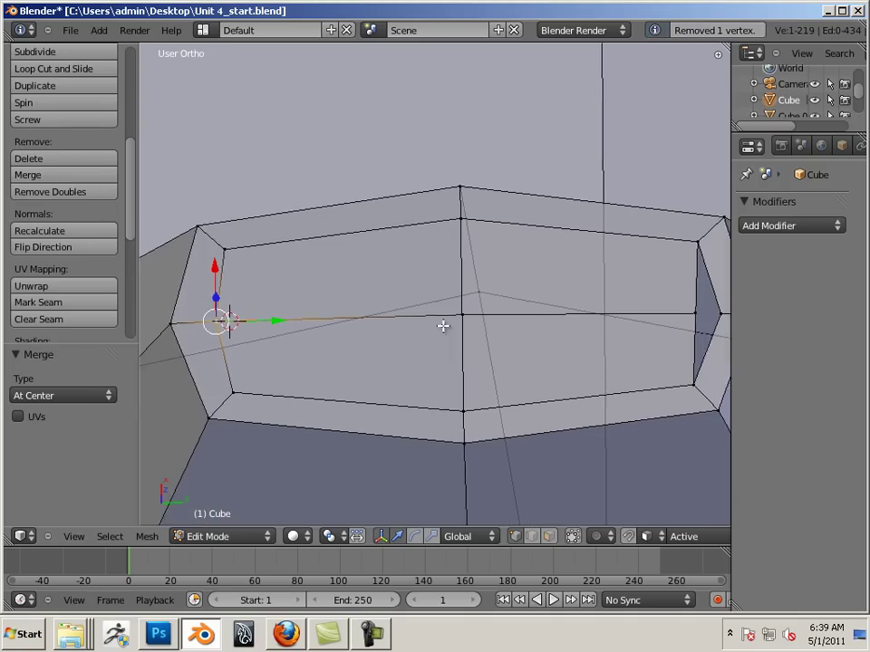
shift+middle_drag(443, 326, 369, 316)
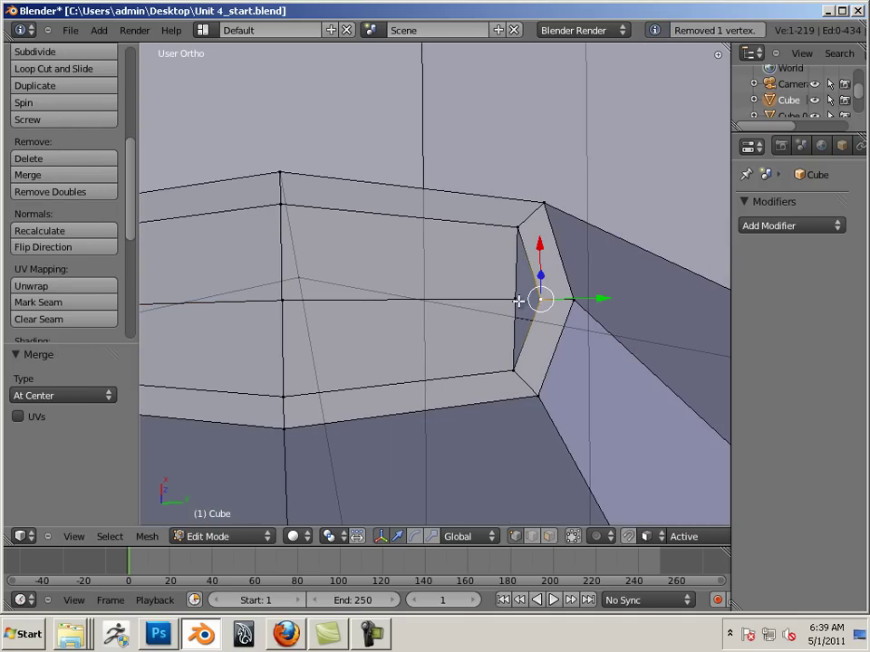
click(89, 178)
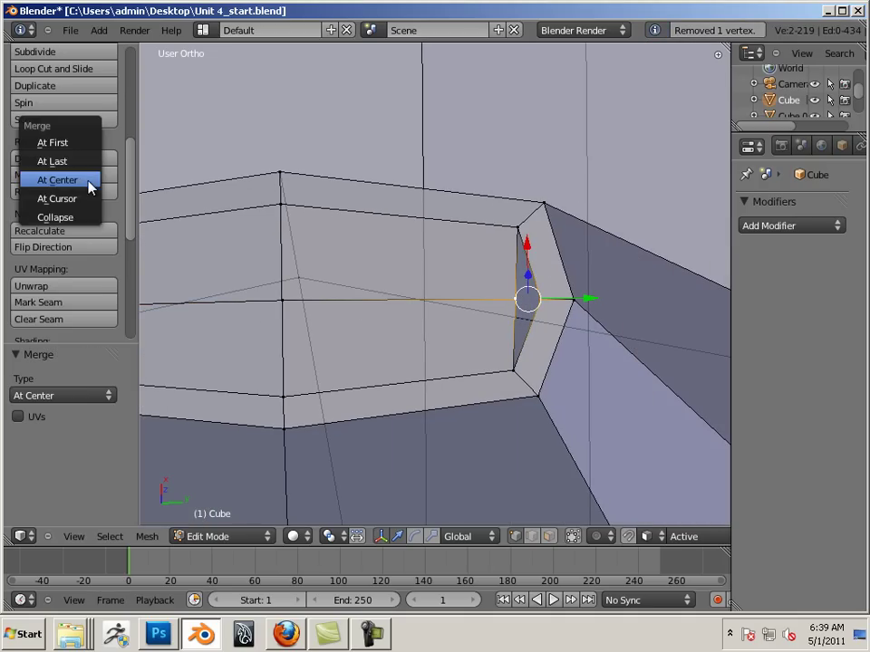
click(87, 180)
key(a)
scroll(414, 309, down, 10)
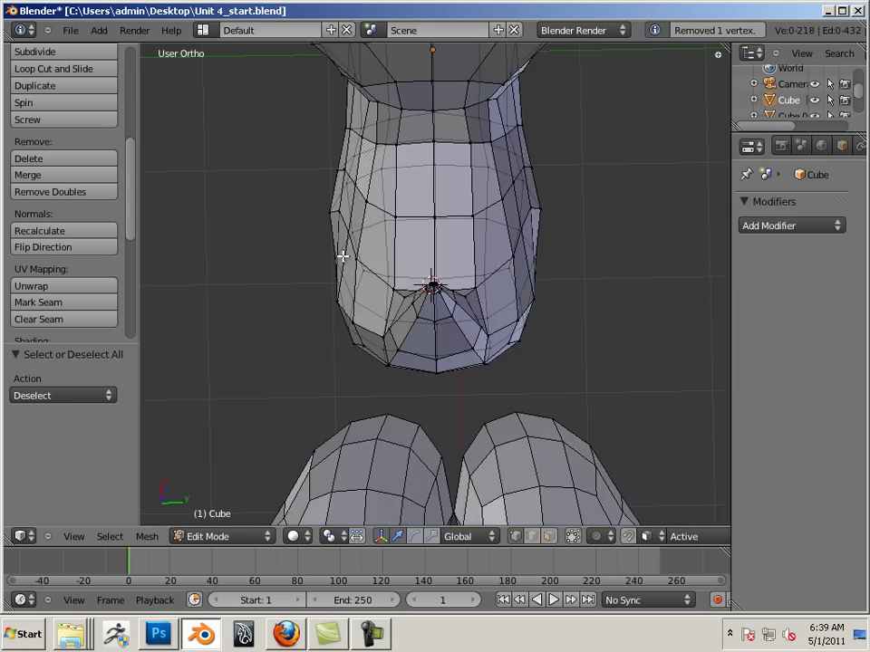
middle_drag(343, 257, 539, 426)
scroll(353, 362, down, 5)
middle_drag(354, 362, 529, 379)
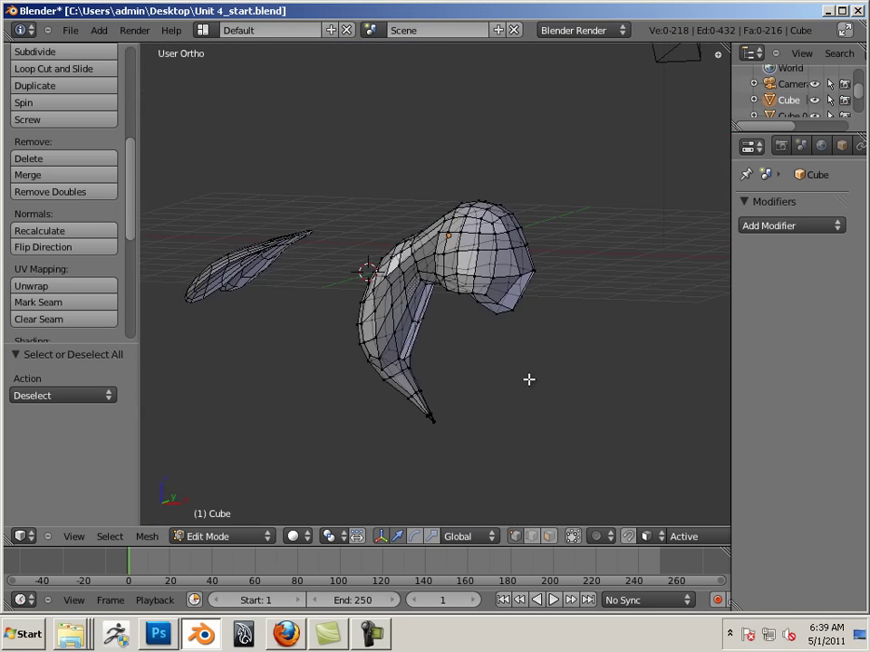
middle_drag(373, 309, 479, 417)
scroll(441, 400, up, 2)
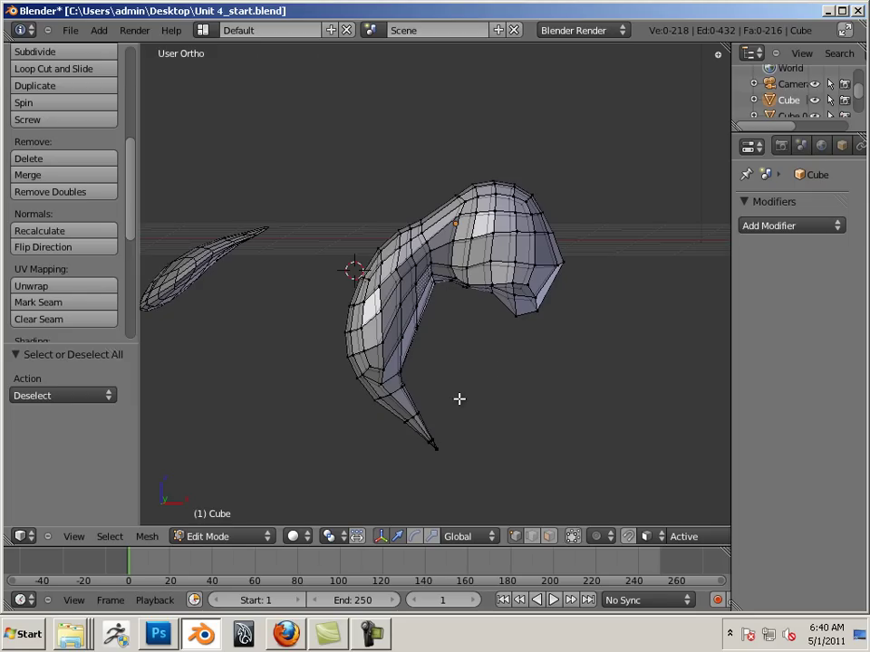
key(KP_3)
key(KP_1)
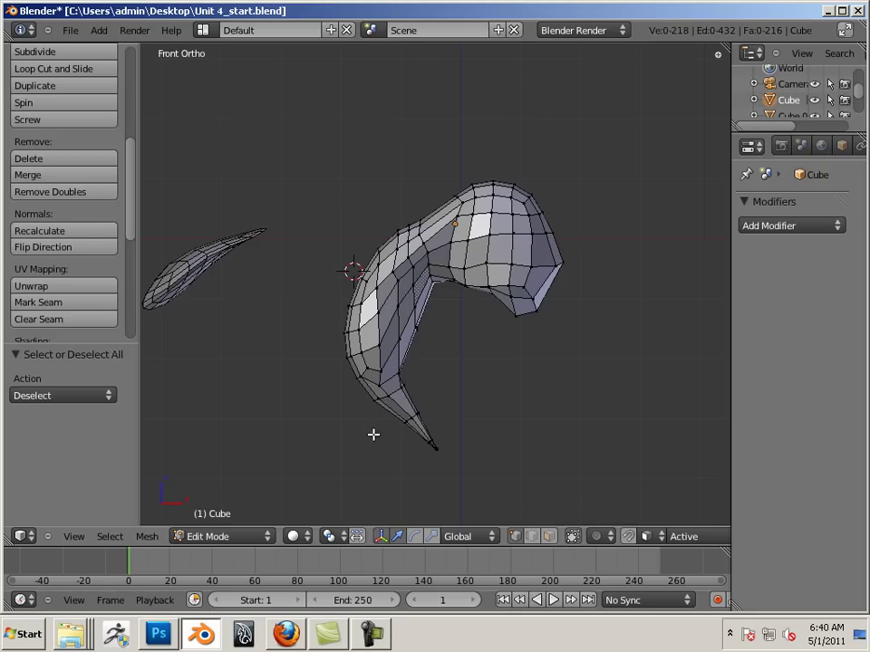
Step: Abandon a trial move of the lower body and switch viewport shading to Wireframe
mouse_move(371, 464)
ctrl+mouse_down()
mouse_move(408, 481)
mouse_move(464, 396)
mouse_move(446, 274)
mouse_move(377, 202)
mouse_move(294, 367)
ctrl+mouse_up()
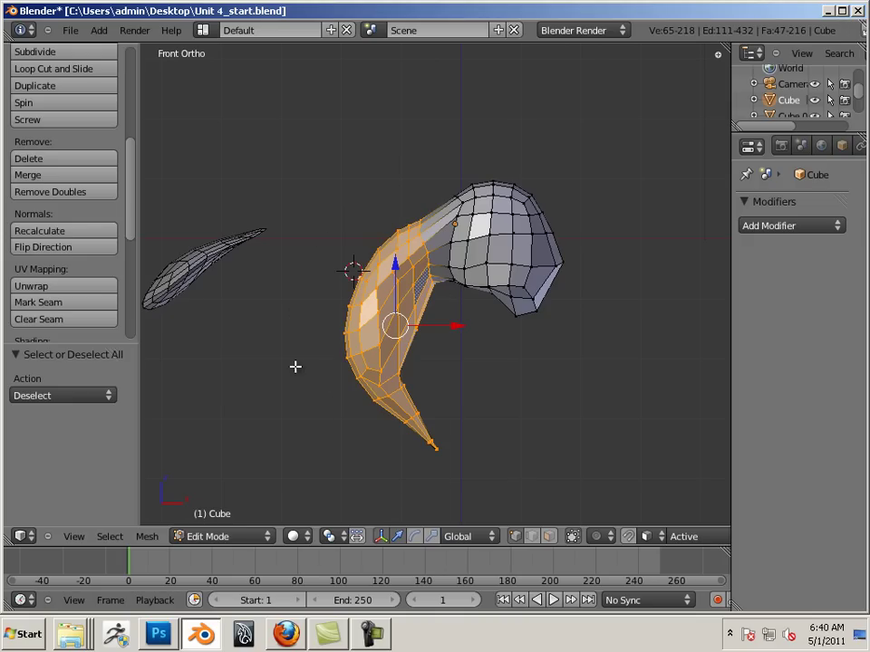
key(g)
key(x)
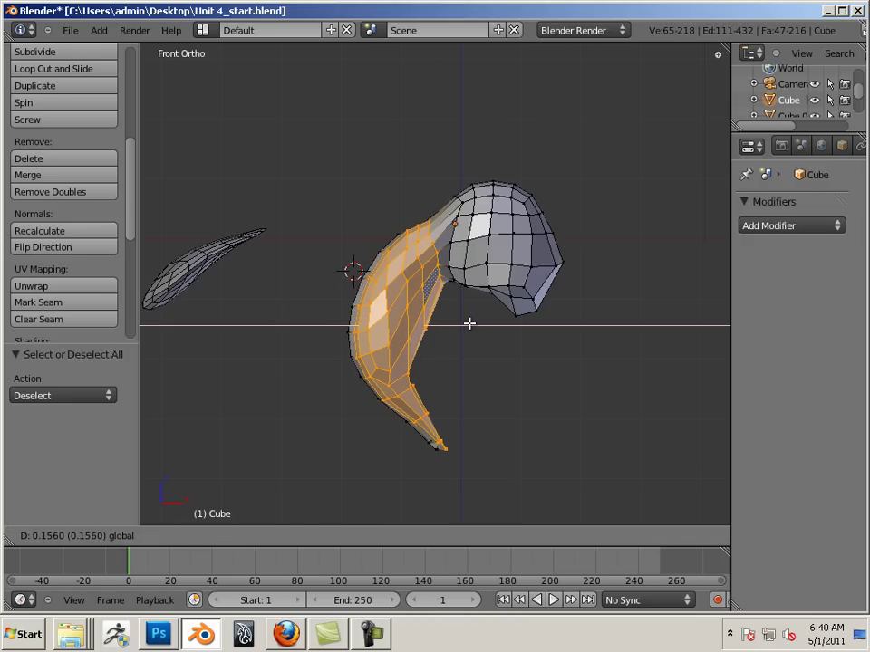
key(Escape)
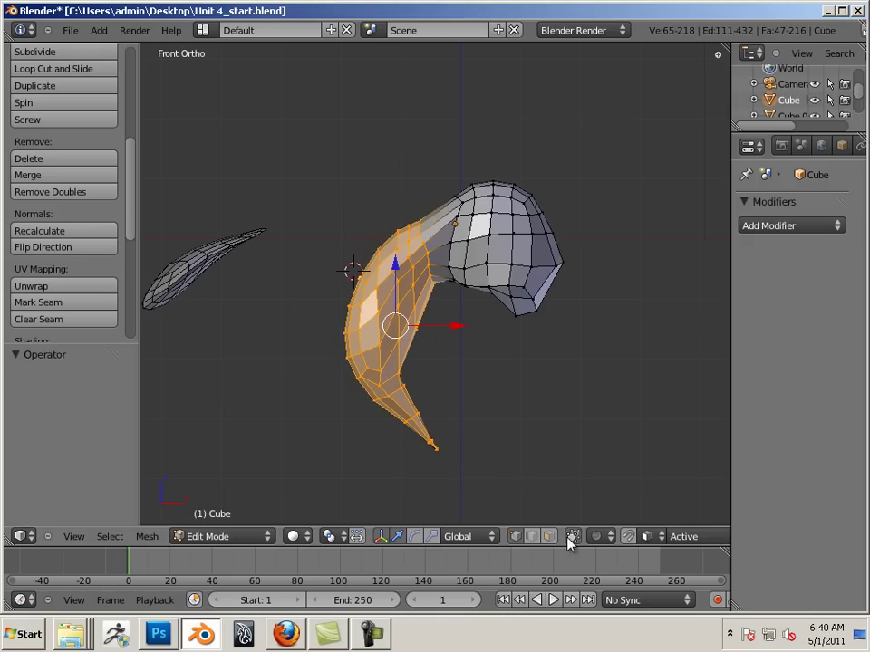
key(a)
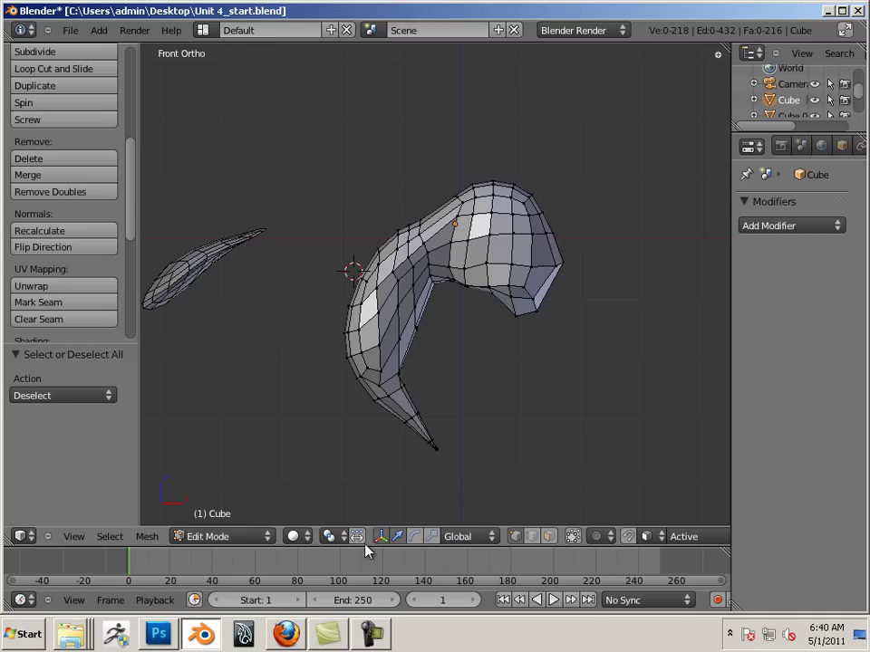
click(298, 538)
click(318, 501)
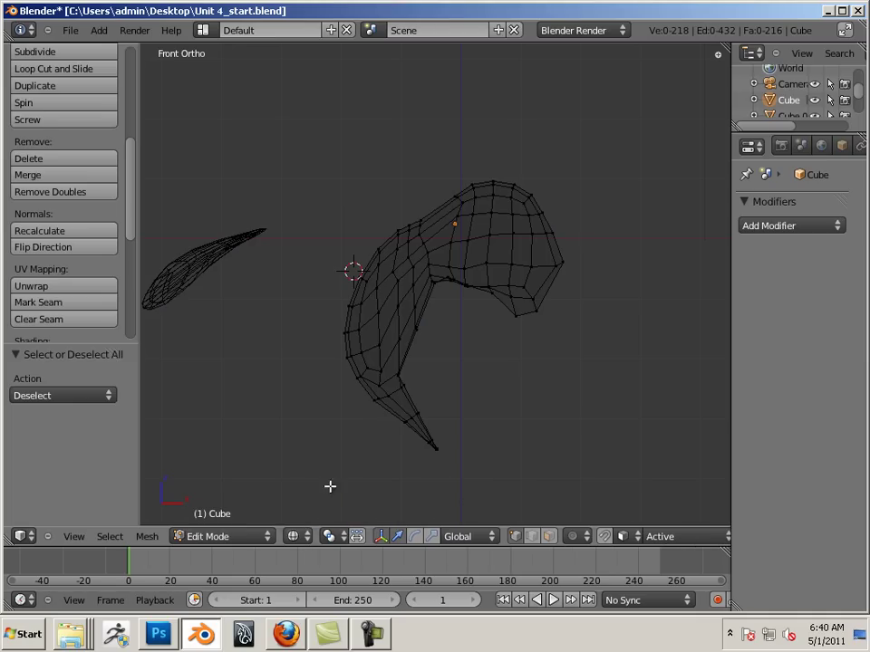
Step: Lasso the 129-vertex lower body section and shift it along X and Z, ending -0.071 in Z
mouse_move(464, 488)
ctrl+mouse_down()
mouse_move(287, 352)
mouse_move(302, 289)
mouse_move(338, 227)
mouse_move(379, 211)
mouse_move(426, 210)
mouse_move(441, 323)
ctrl+mouse_up()
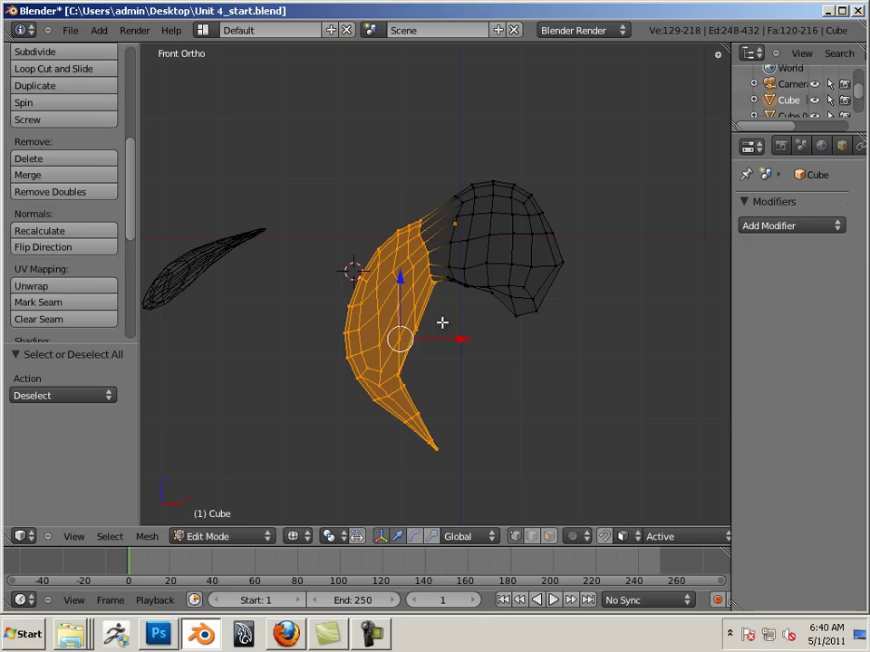
key(g)
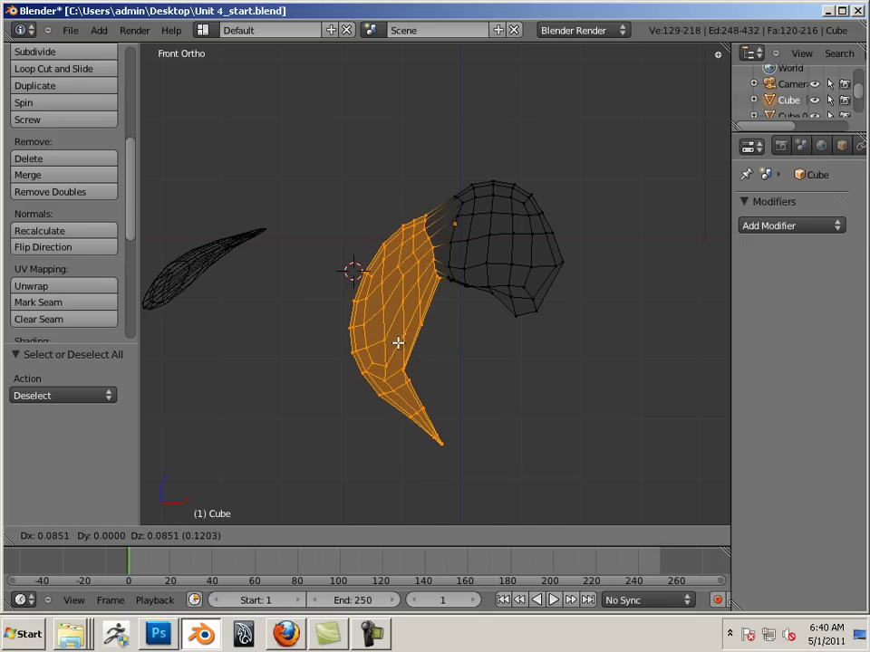
right_click(407, 358)
drag(460, 341, 469, 343)
drag(409, 282, 411, 271)
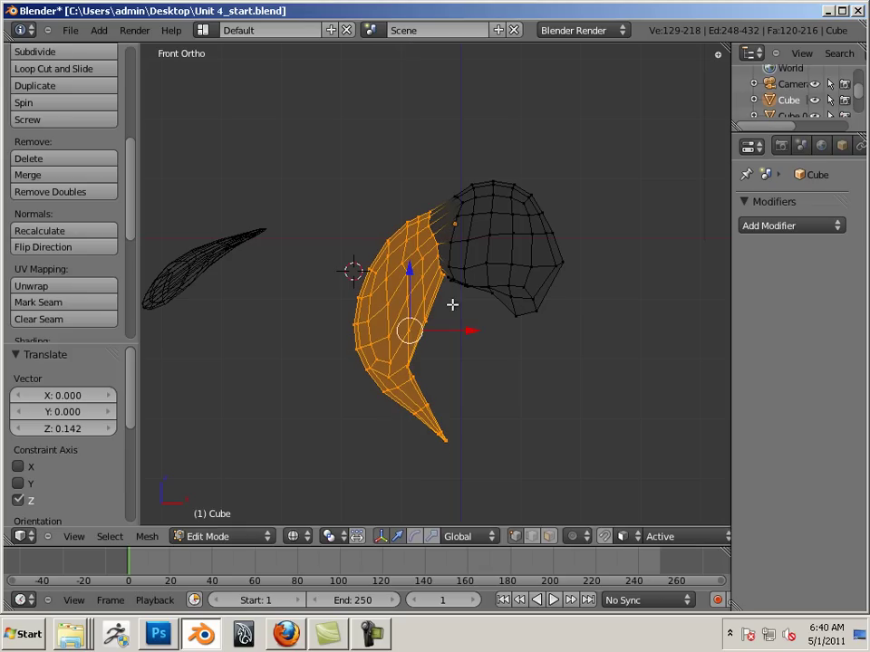
drag(465, 332, 464, 328)
drag(414, 272, 412, 278)
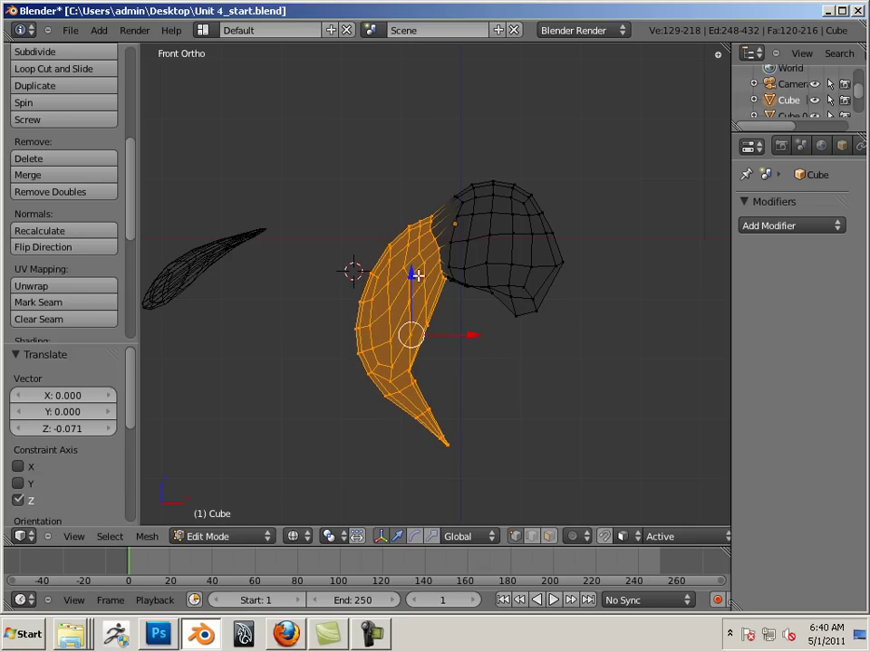
Step: Zoom in on the body joint and select a single vertex there
scroll(508, 340, up, 5)
middle_drag(501, 324, 508, 196)
right_click(506, 234)
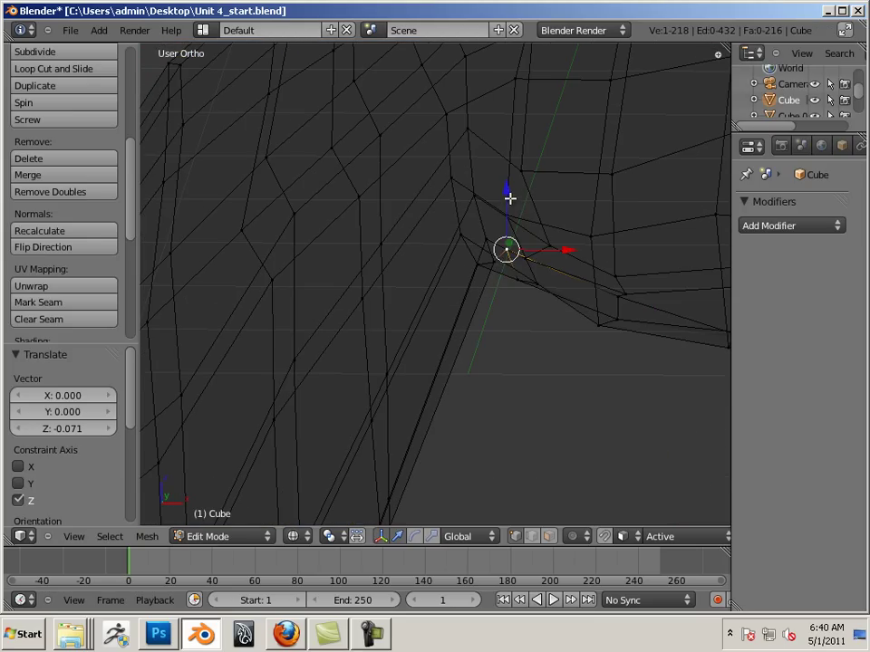
Step: Nudge the joint vertex -0.017 along Z, undoing a stray free move
key(g)
key(z)
click(511, 231)
key(g)
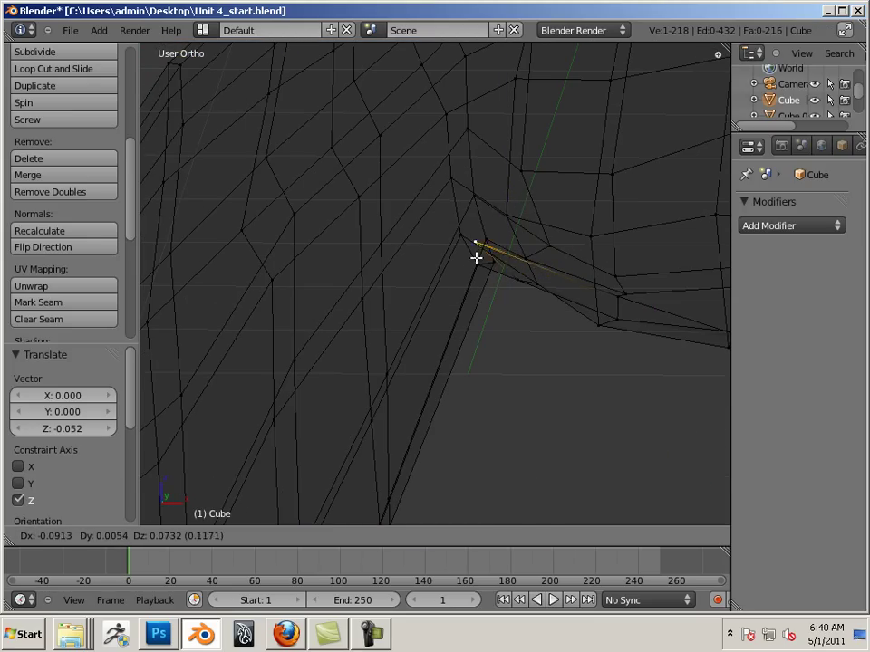
click(486, 258)
key(ctrl+z)
key(g)
key(z)
click(507, 217)
middle_drag(506, 217, 569, 424)
Step: Make one more vertical joint adjustment, then return to Object Mode
key(g)
key(z)
click(495, 227)
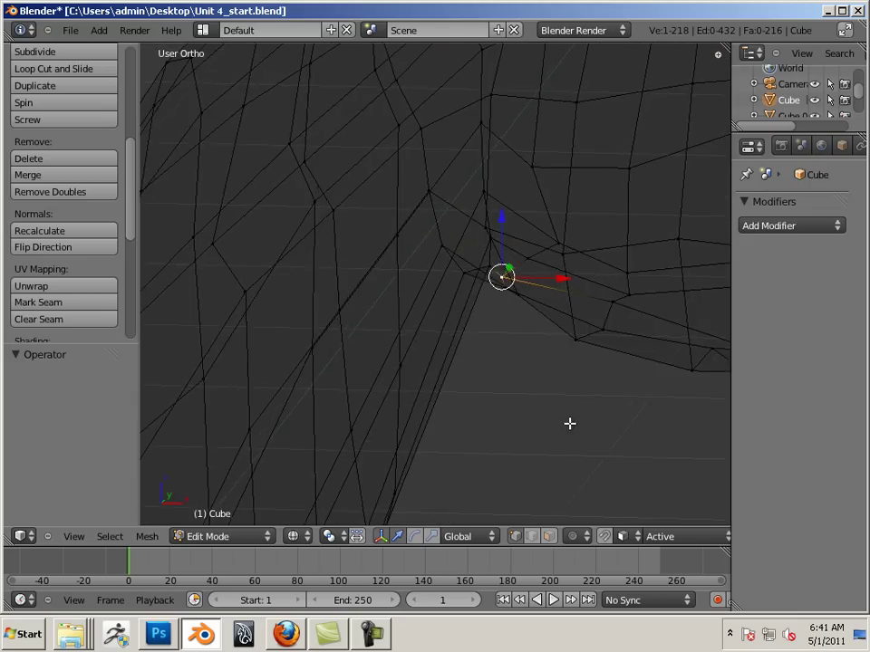
scroll(569, 423, down, 5)
middle_drag(579, 370, 375, 363)
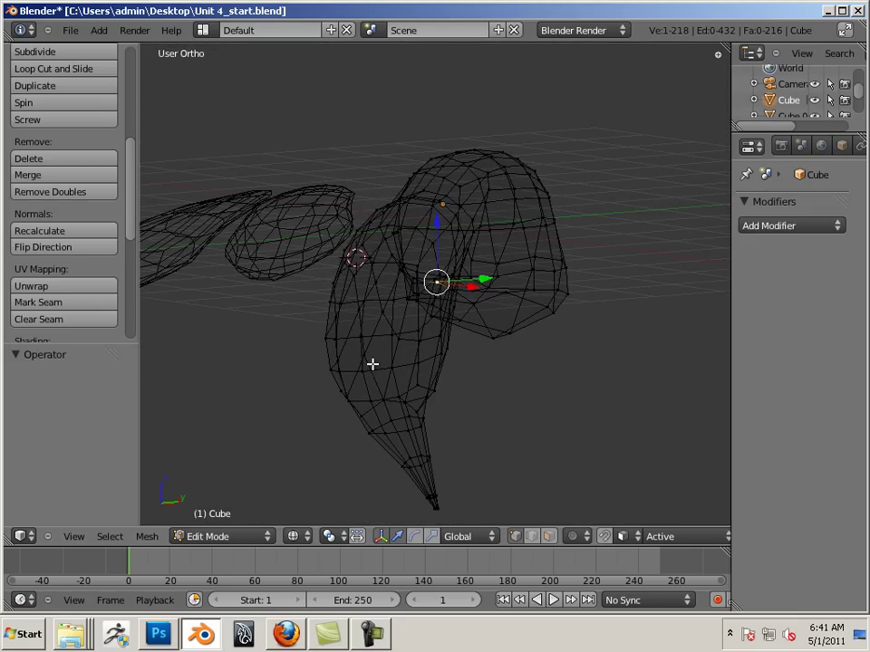
key(Tab)
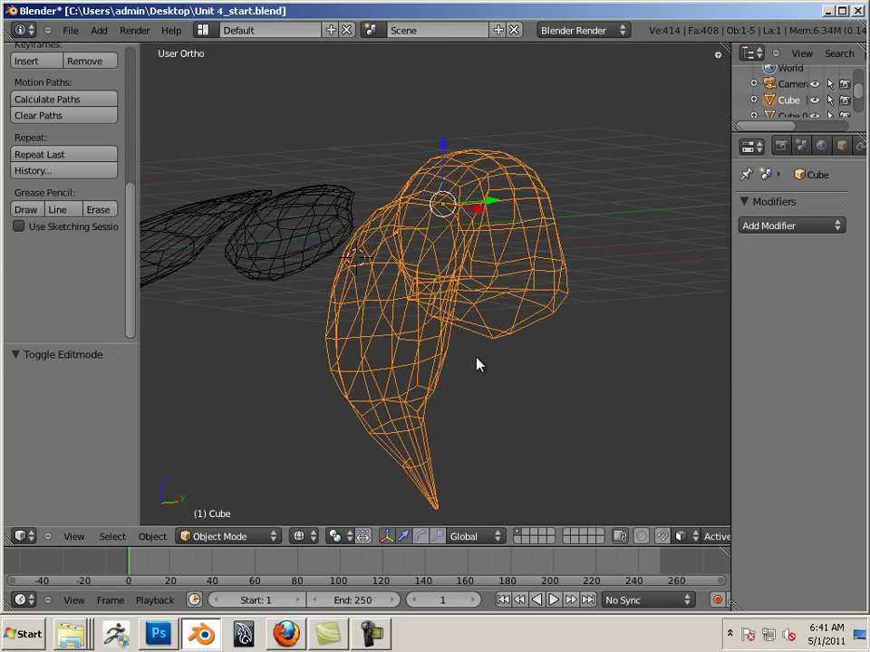